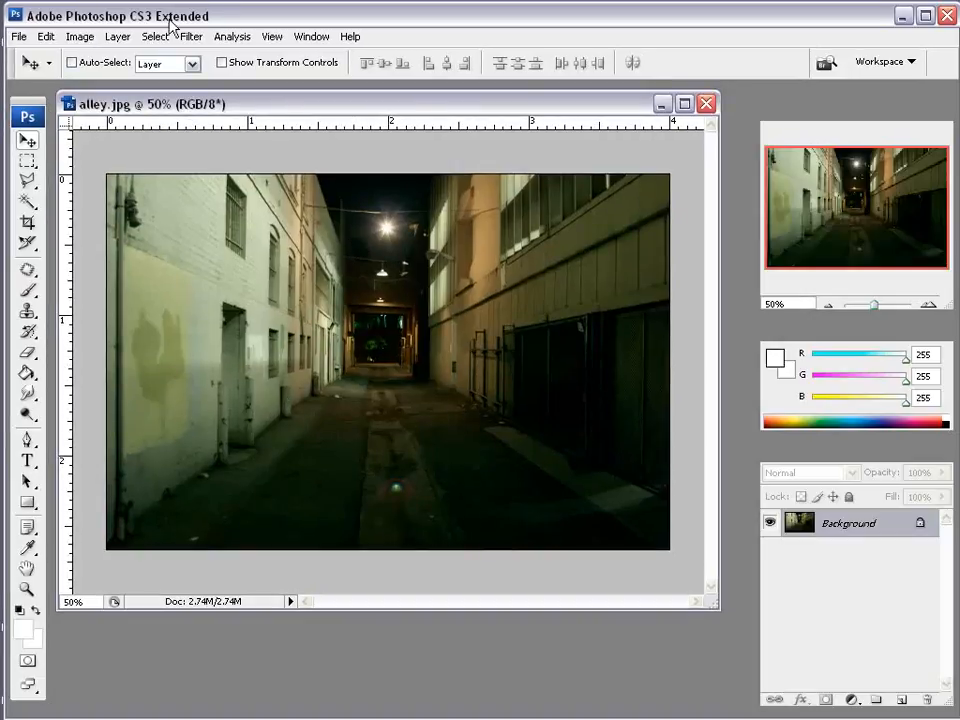
Create a Vanishing Point plane from the four corners of the alley floor and extend its near edge past the image's bottom edge
left_click_drag(247, 105, 248, 111)
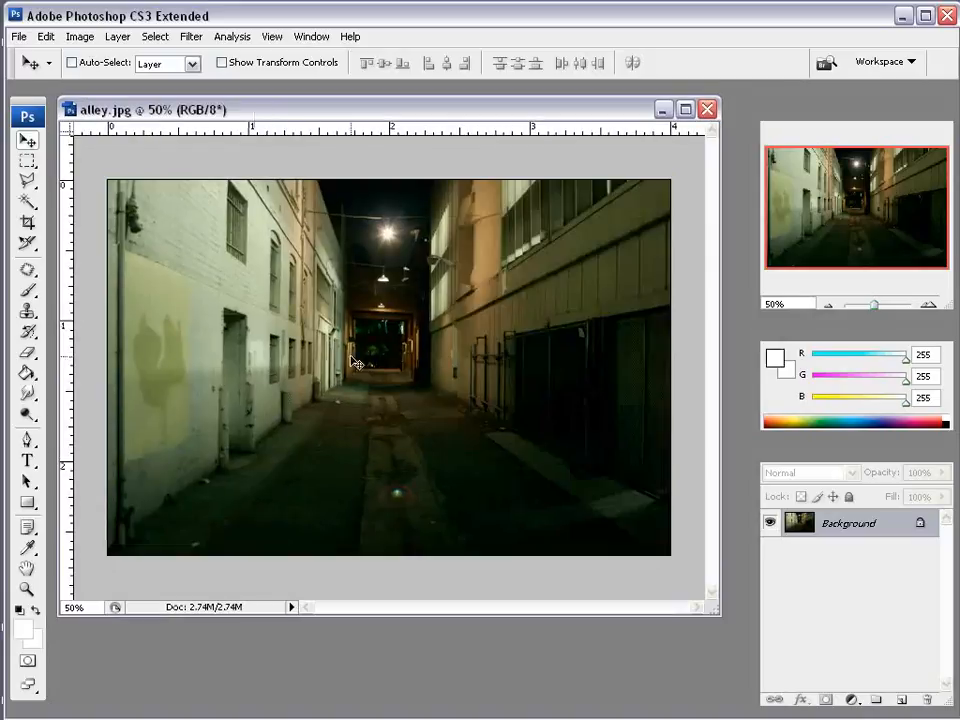
left_click(191, 37)
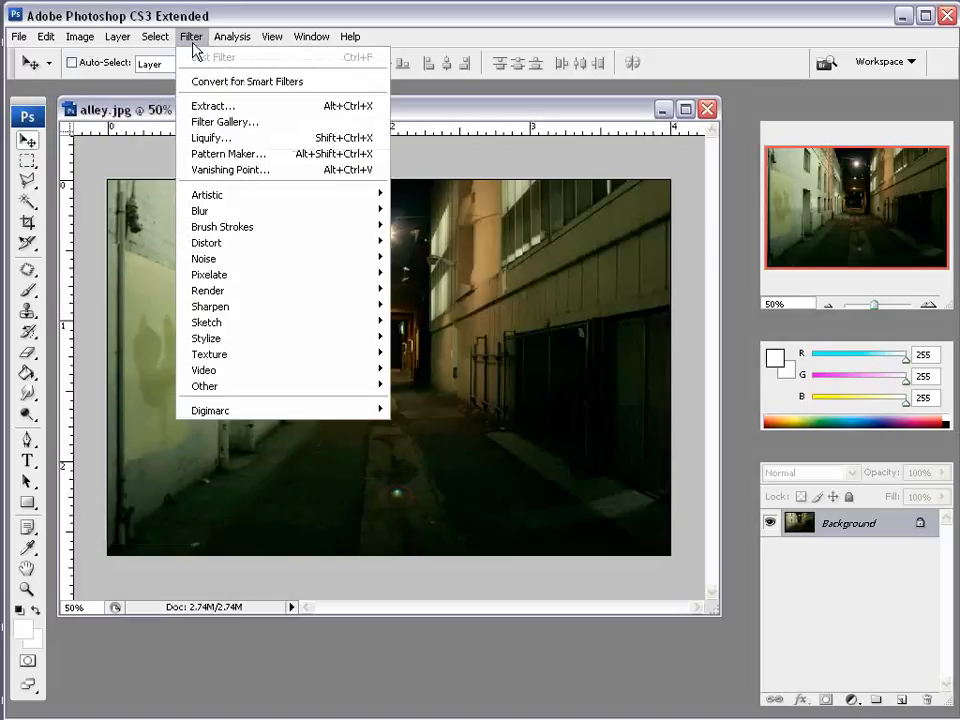
left_click(214, 170)
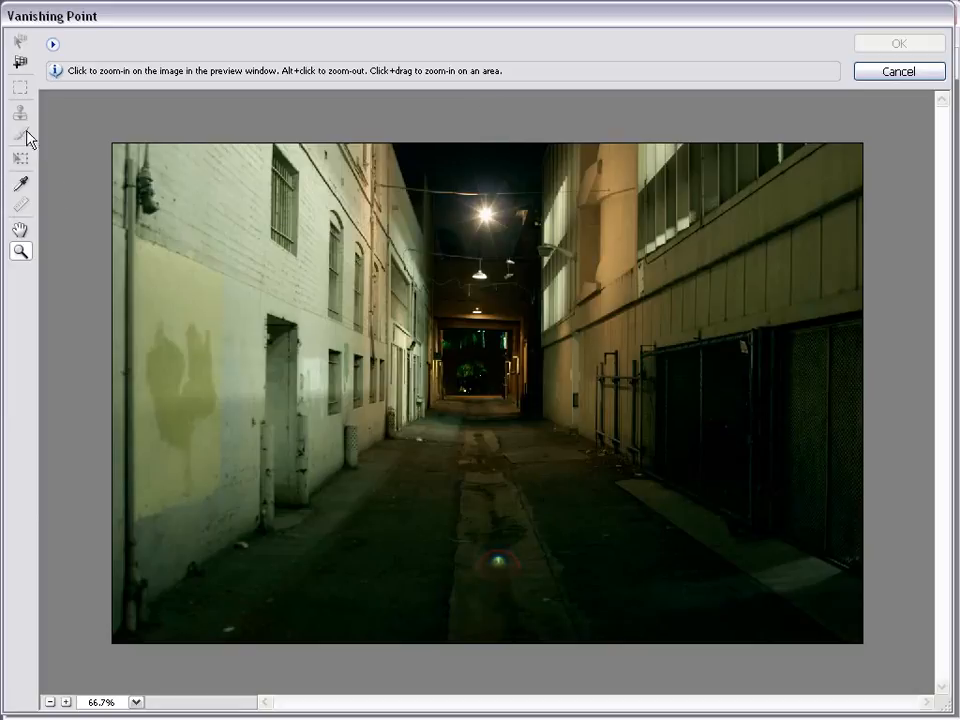
left_click(20, 62)
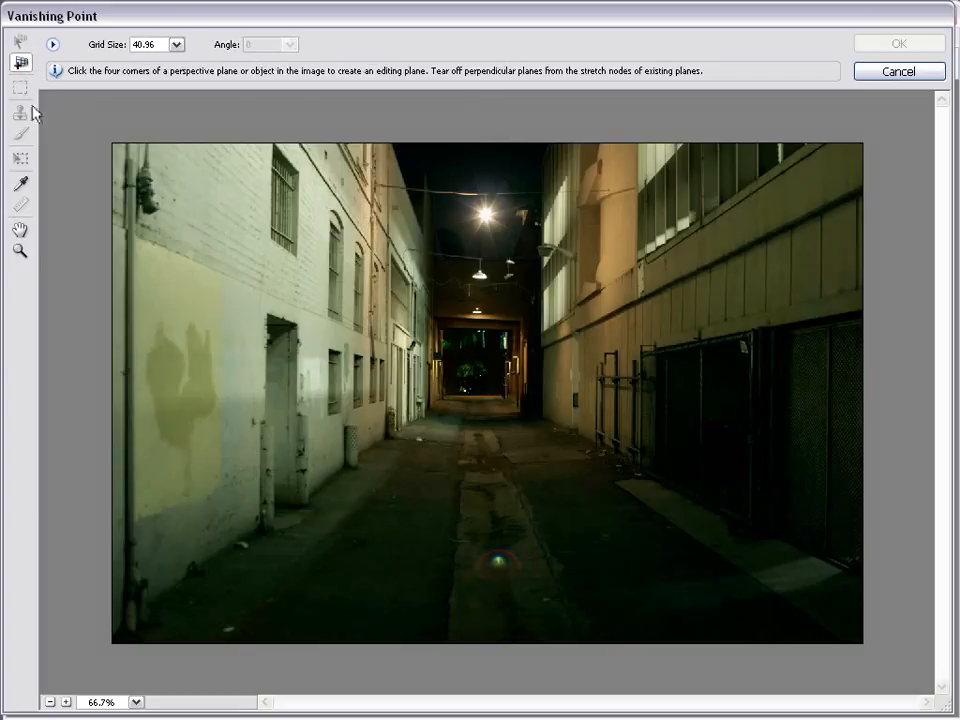
left_click(443, 395)
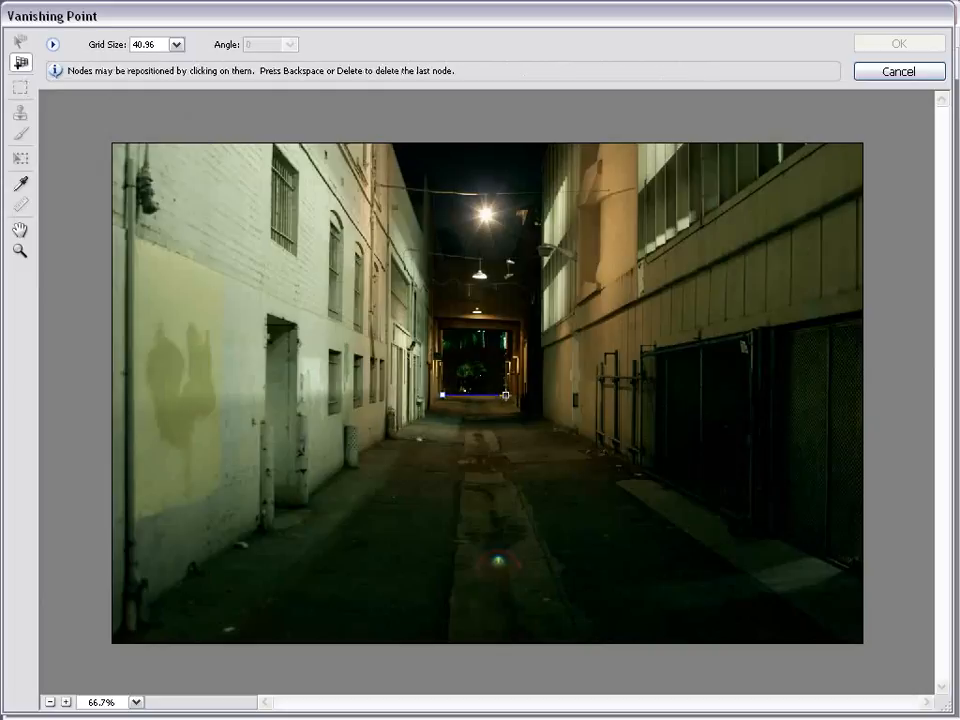
left_click(505, 395)
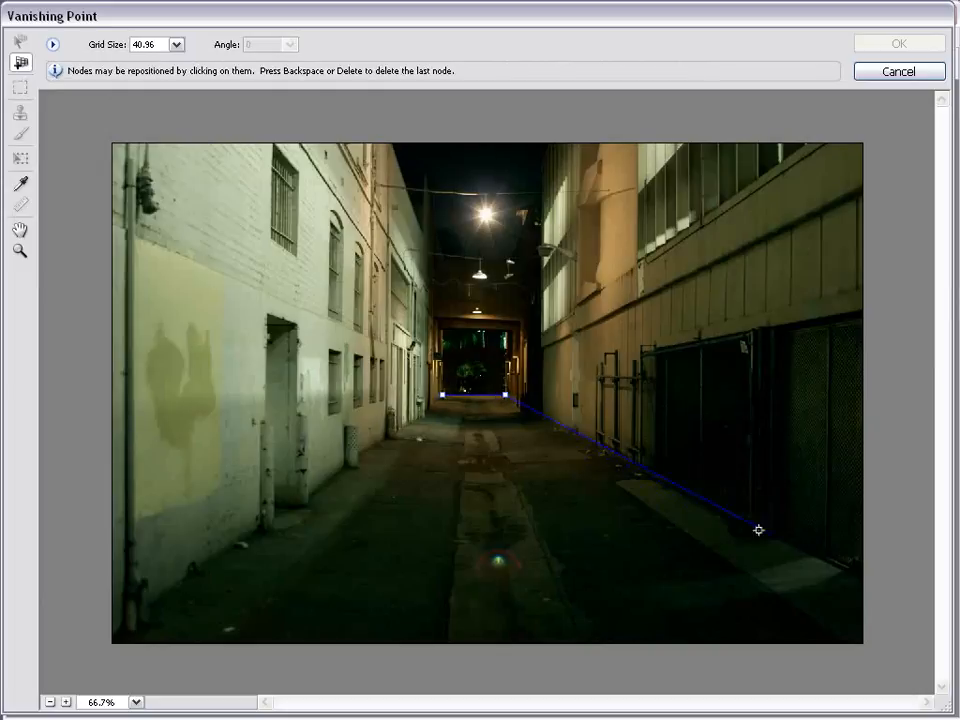
left_click(844, 567)
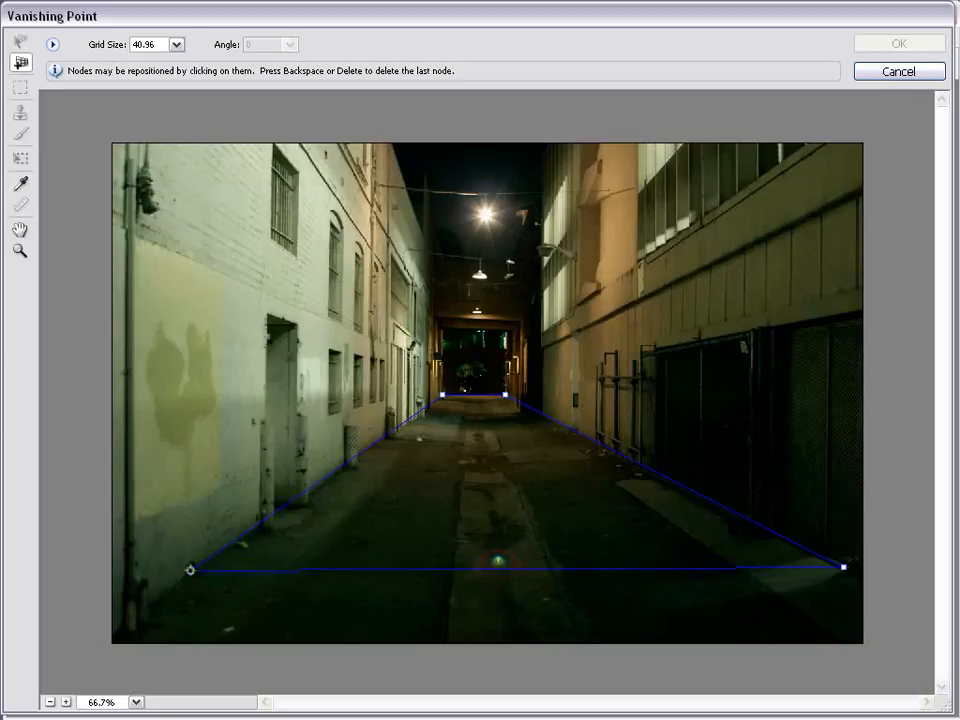
left_click(191, 570)
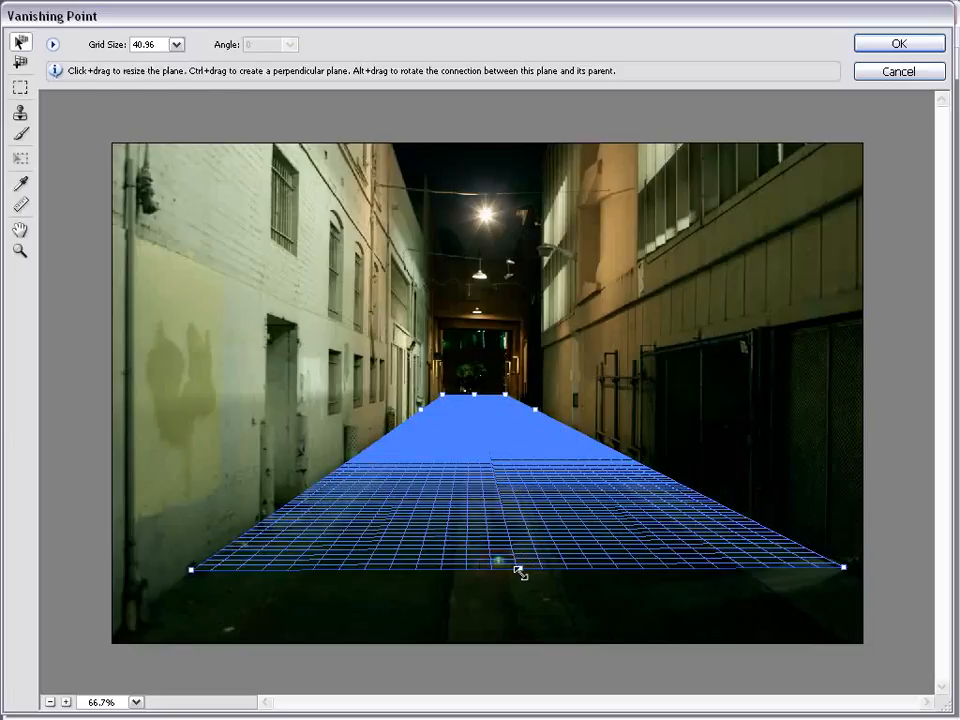
left_click_drag(516, 565, 516, 653)
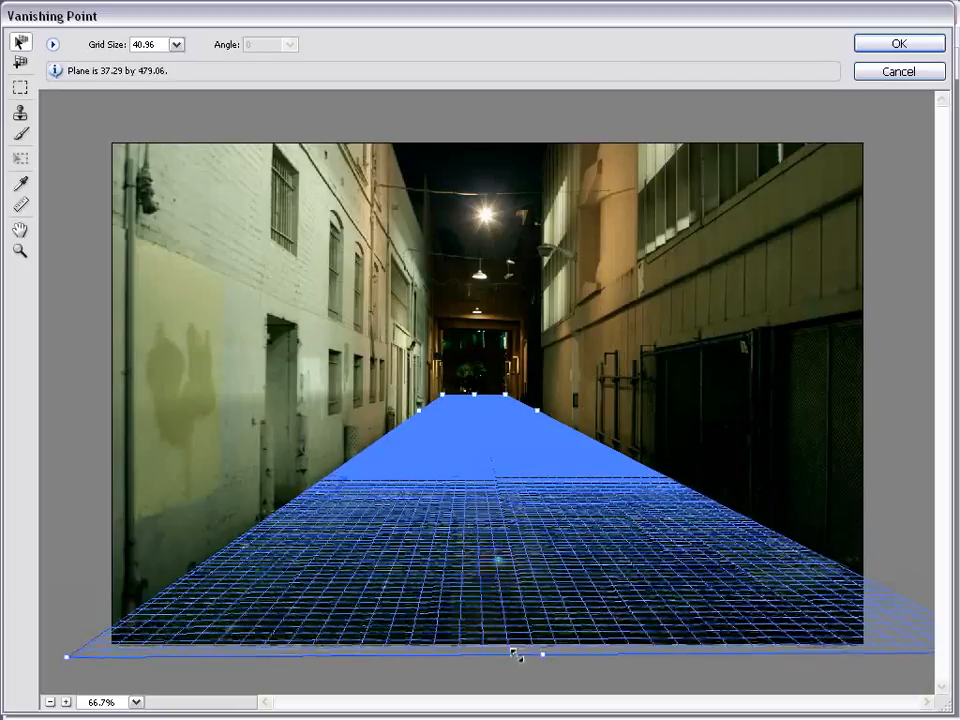
Tear off perpendicular planes from both sides of the floor plane to cover the right and left alley walls
left_click(23, 64)
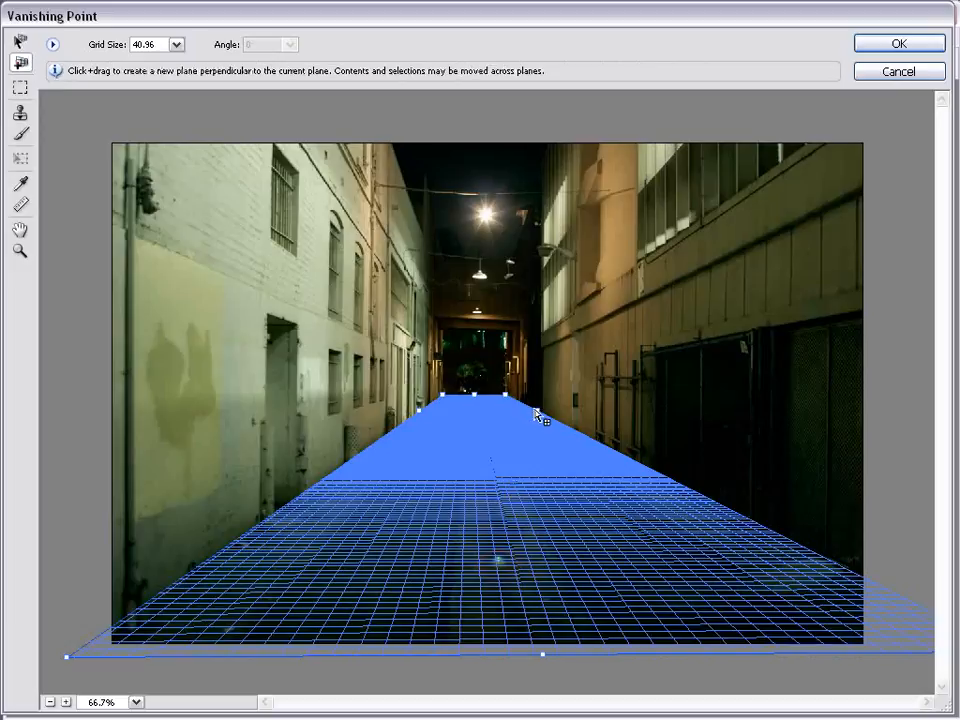
left_click_drag(538, 413, 541, 168)
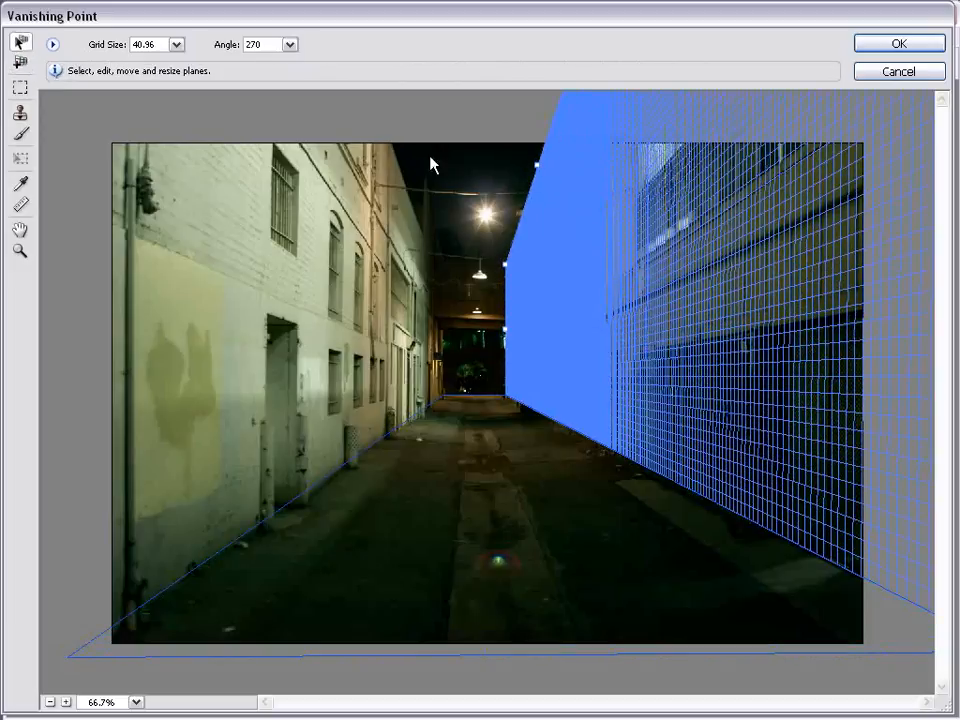
left_click(21, 65)
left_click(422, 416)
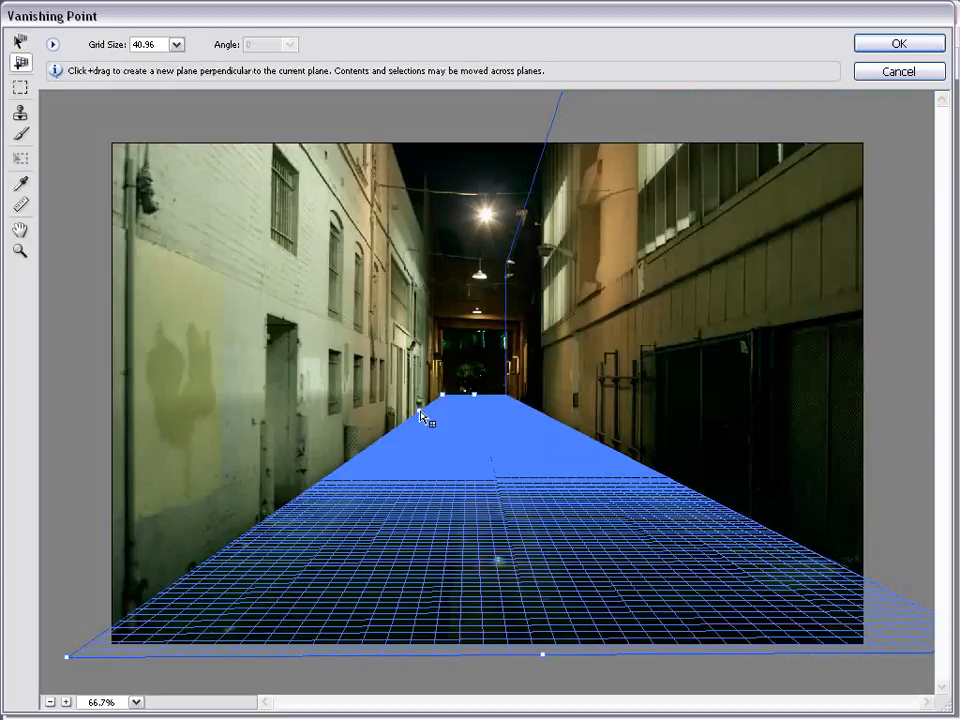
left_click_drag(422, 416, 362, 153)
Tear off a perpendicular plane for the alley's far end and a ceiling plane from its top edge, reaching beyond the image
left_click(21, 62)
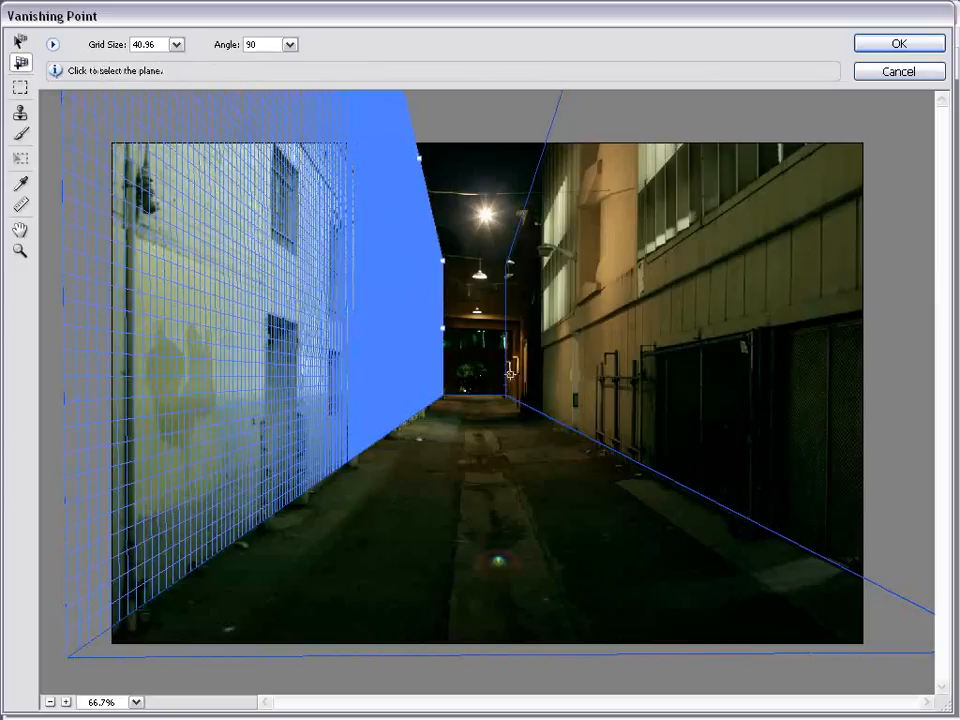
key("ctrl+z")
left_click_drag(475, 397, 465, 254)
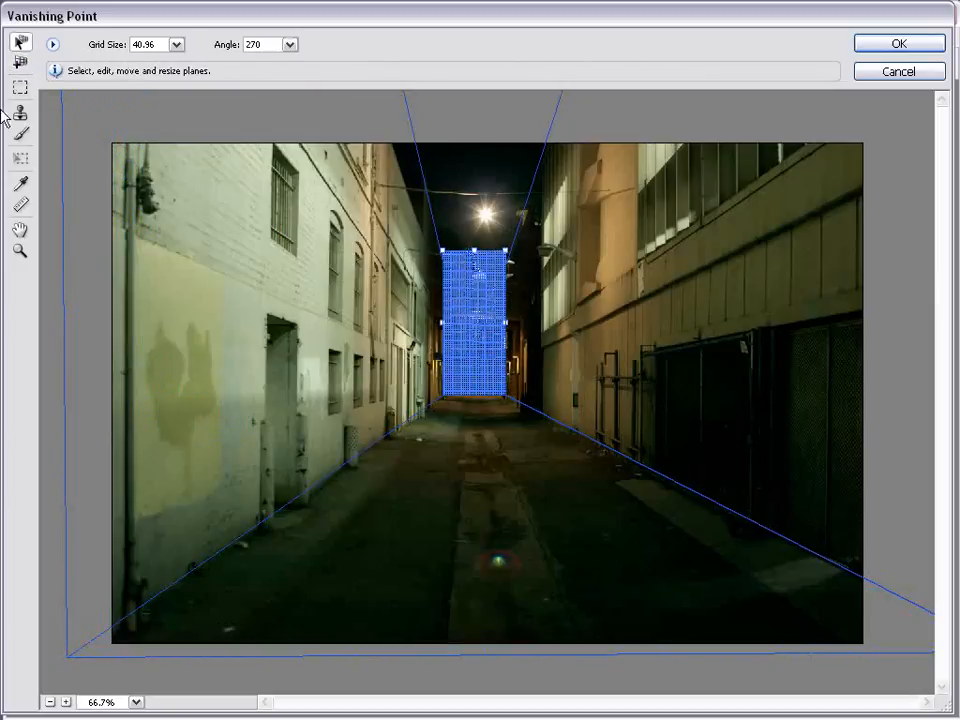
left_click(20, 62)
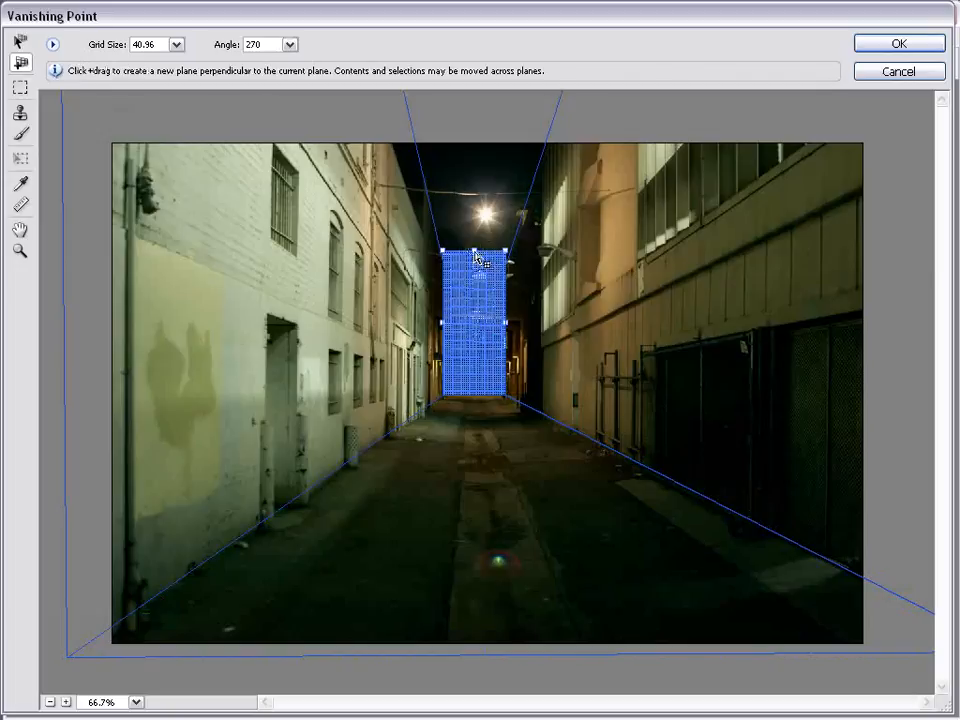
left_click_drag(476, 258, 500, 77)
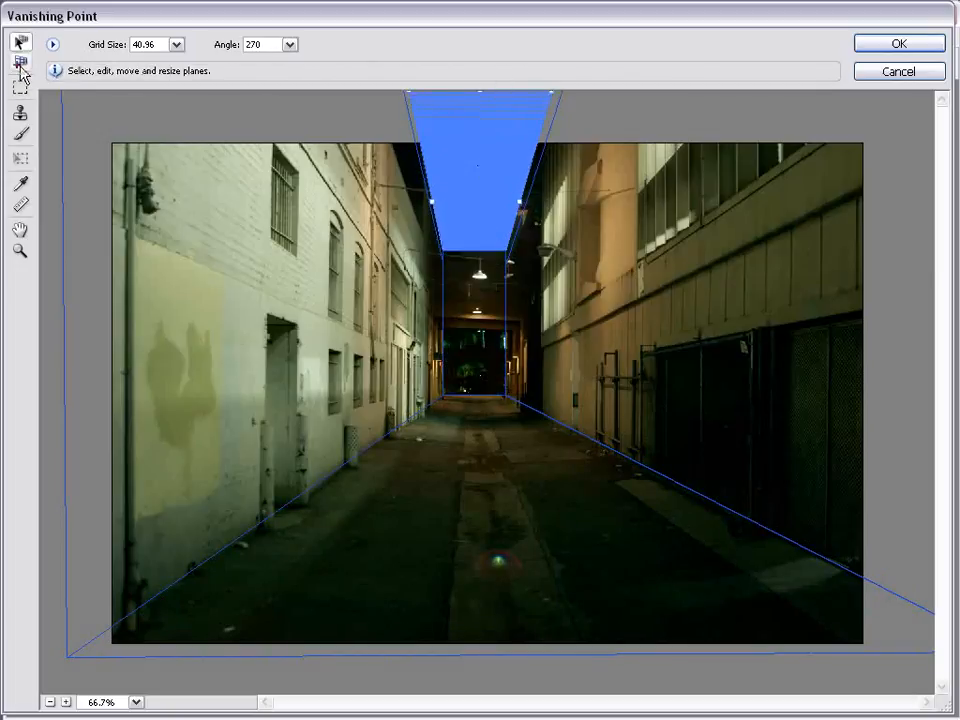
Adjust the height of the right and left wall planes to meet the edges of the ceiling plane
left_click(615, 161)
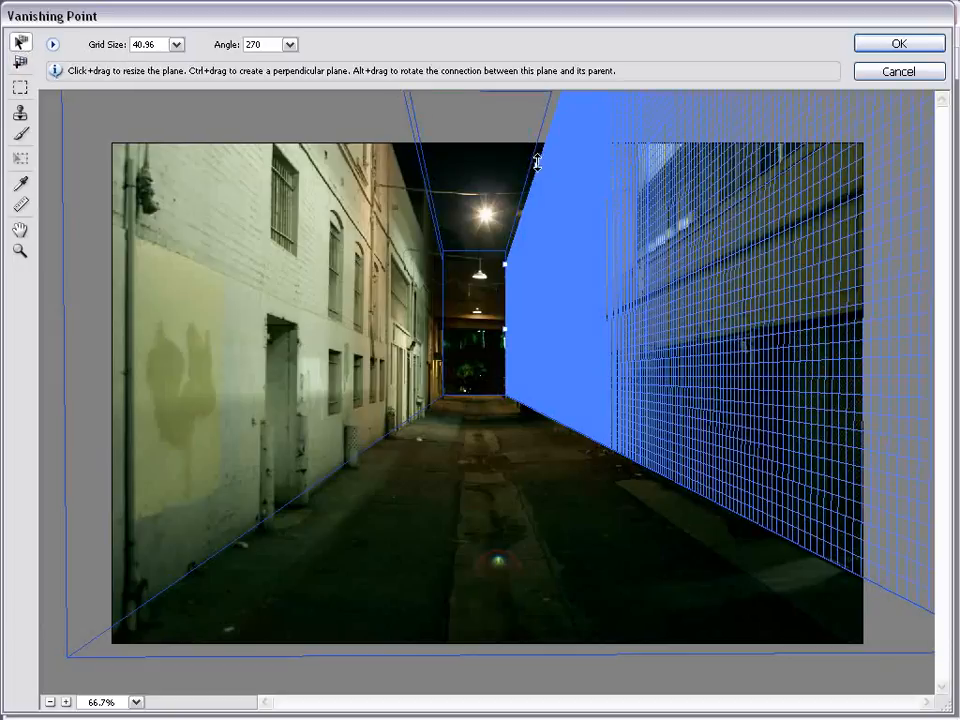
left_click_drag(537, 150, 420, 133)
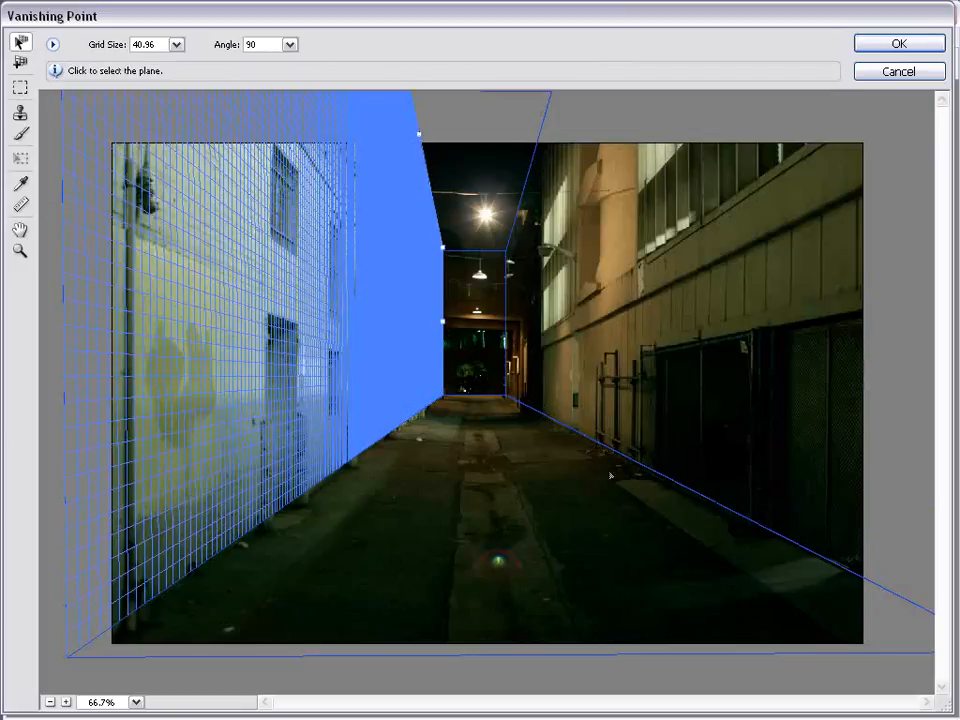
left_click(377, 682)
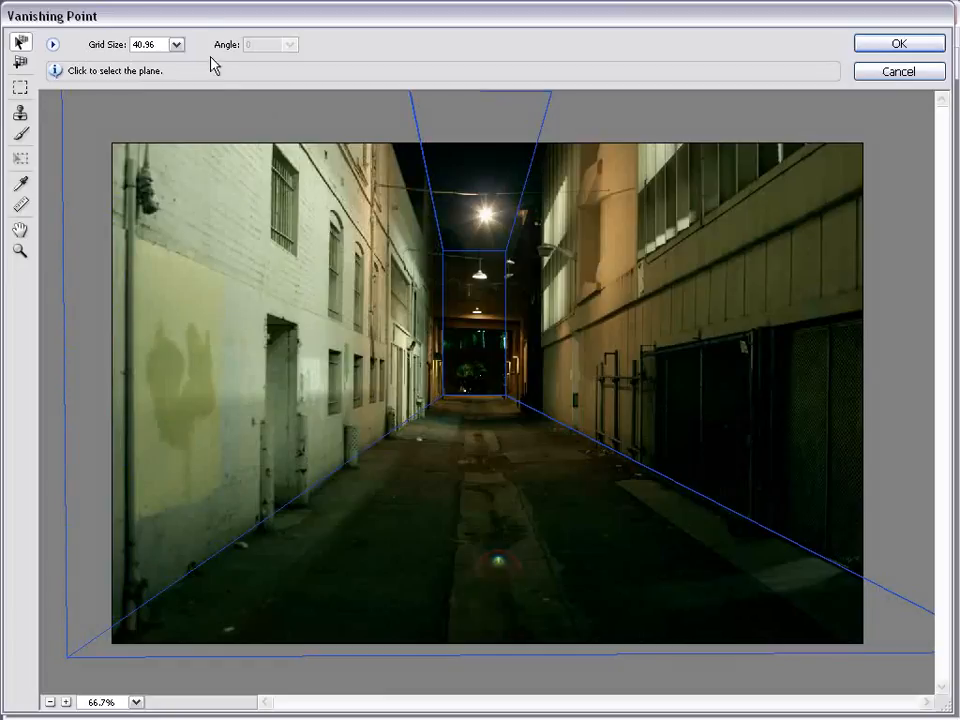
Export the perspective planes for After Effects CS3 as a .vpe file named alley in the VPE folder
left_click(53, 45)
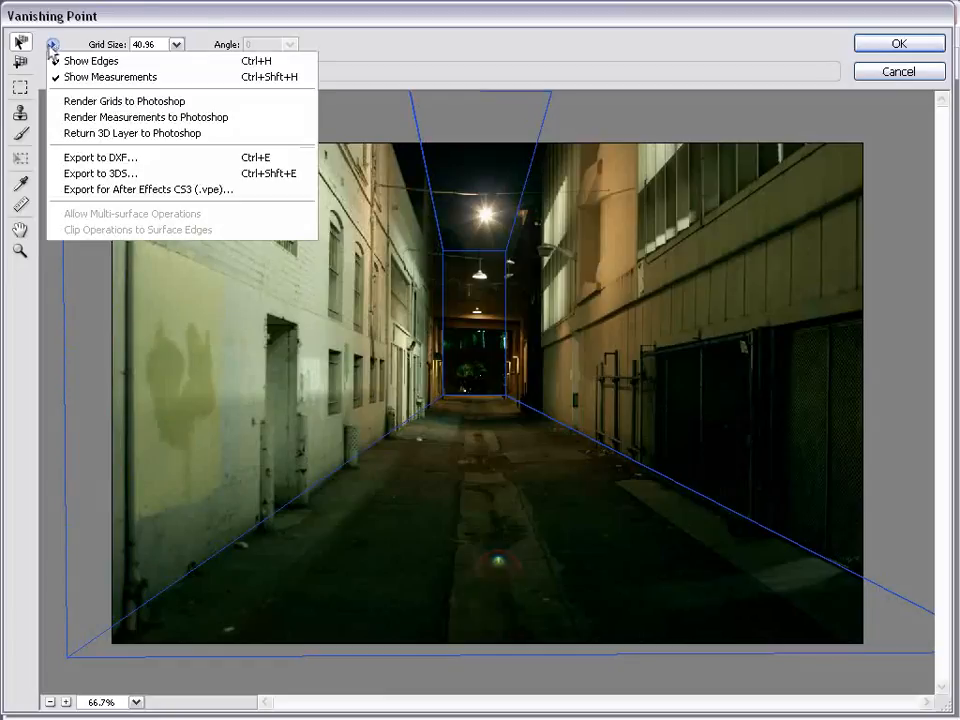
left_click(165, 192)
double_click(266, 377)
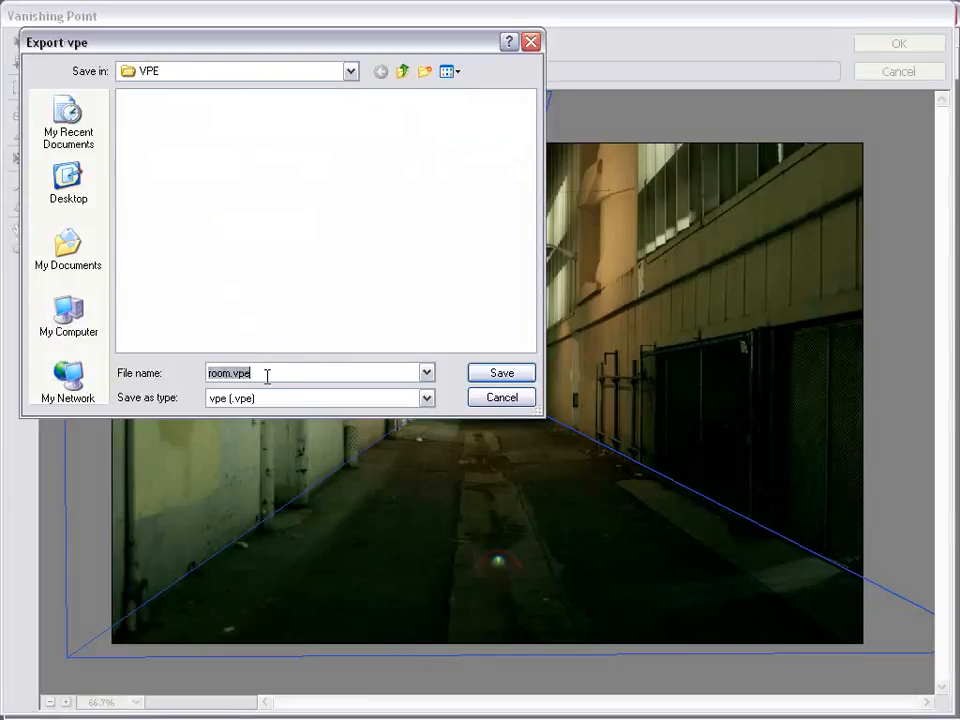
type("alley")
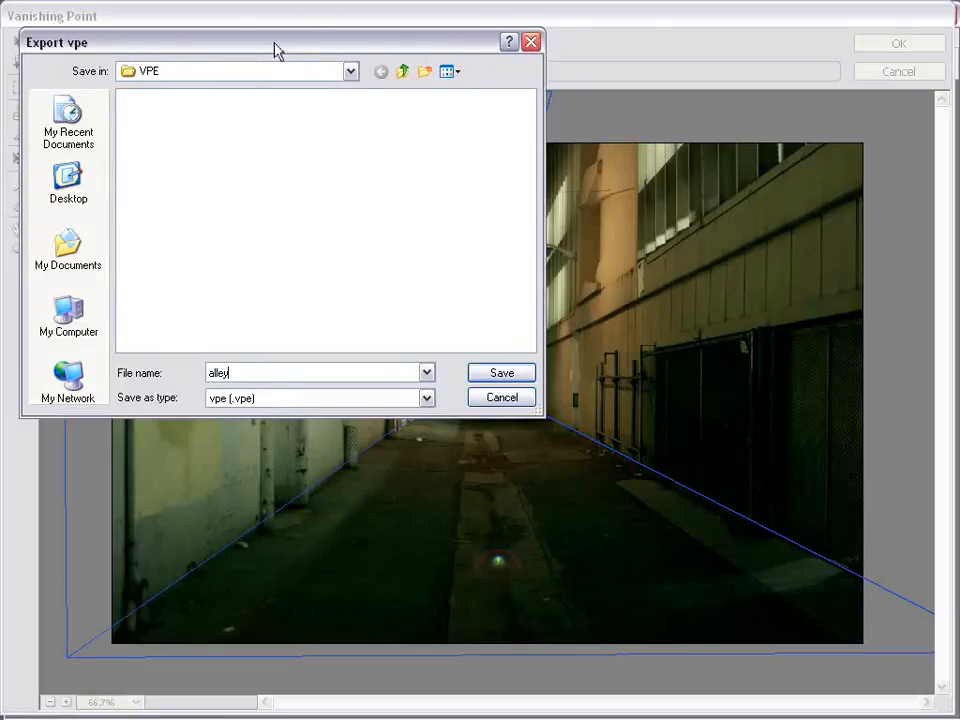
left_click_drag(274, 47, 387, 74)
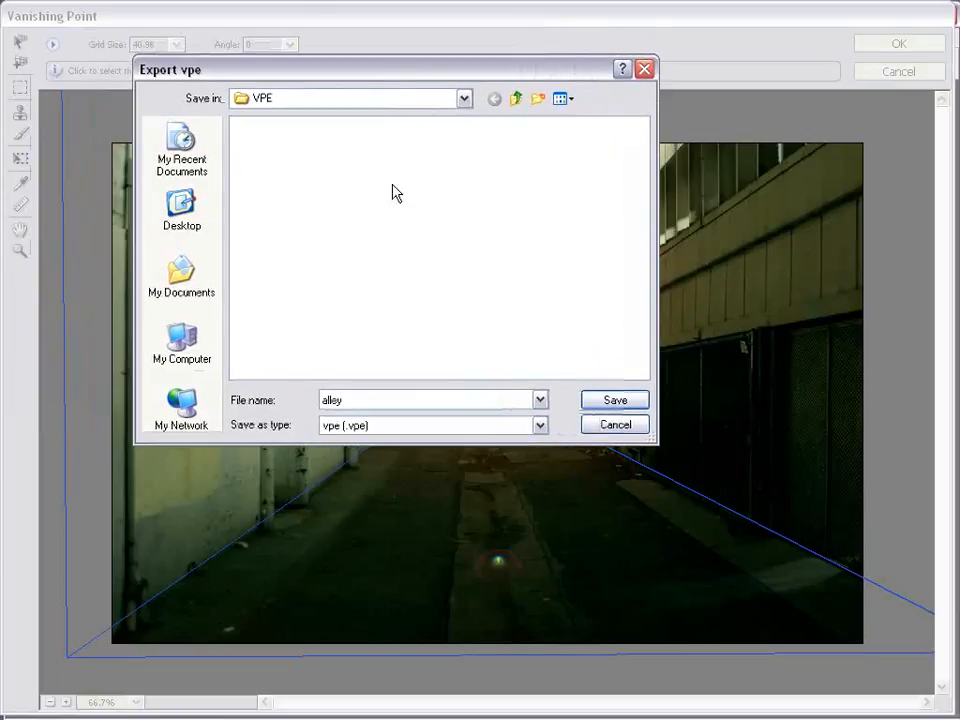
left_click(613, 401)
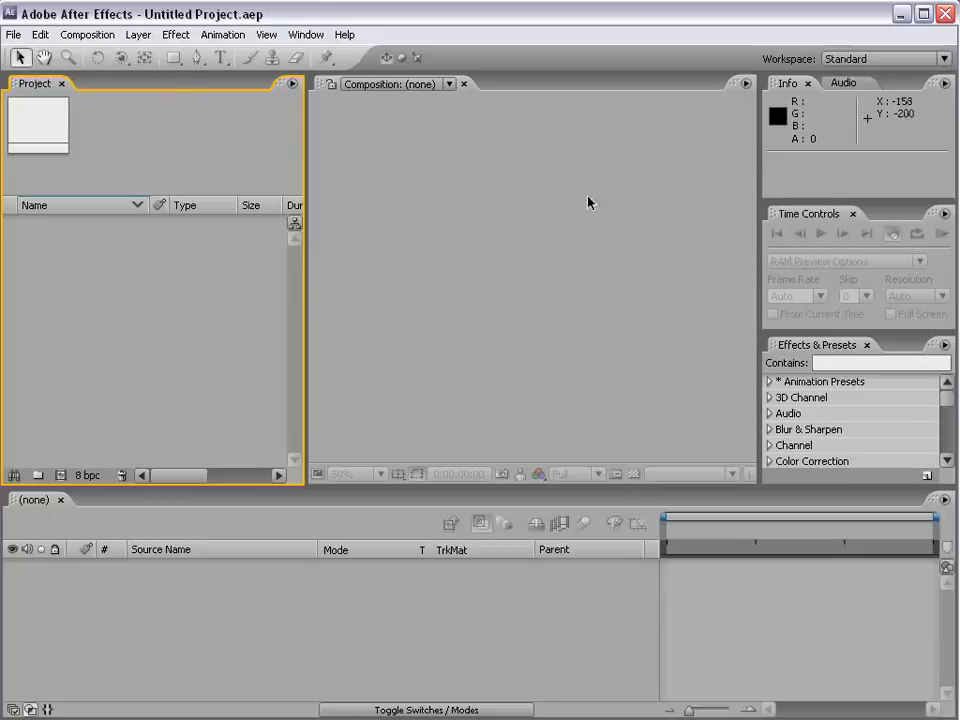
Switch to After Effects and import alley.vpe as a Vanishing Point file
left_click(12, 35)
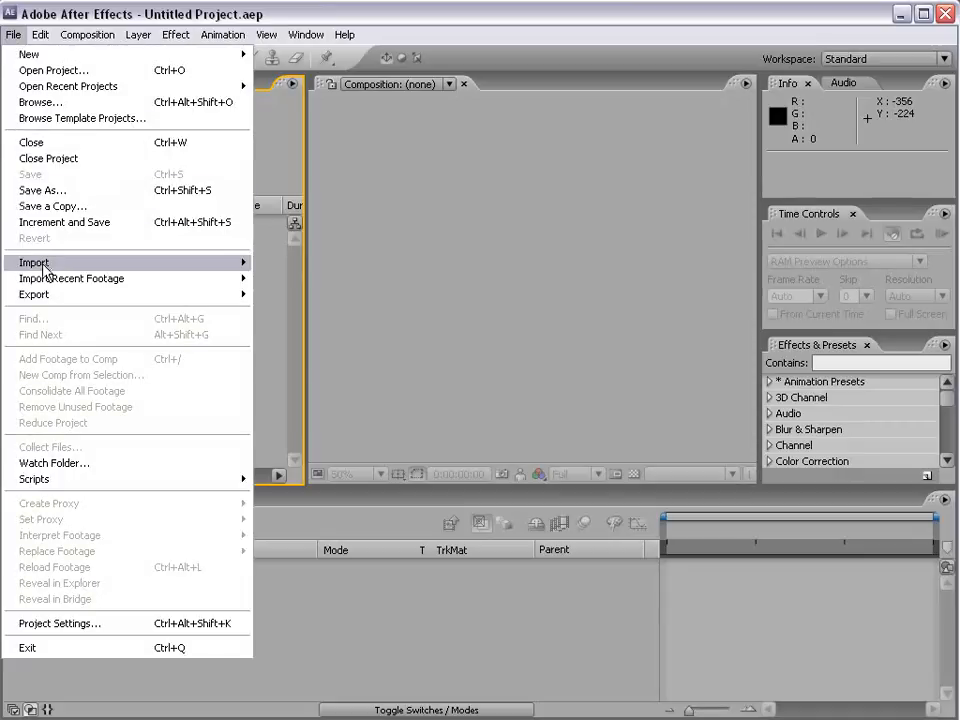
mouse_move(32, 262)
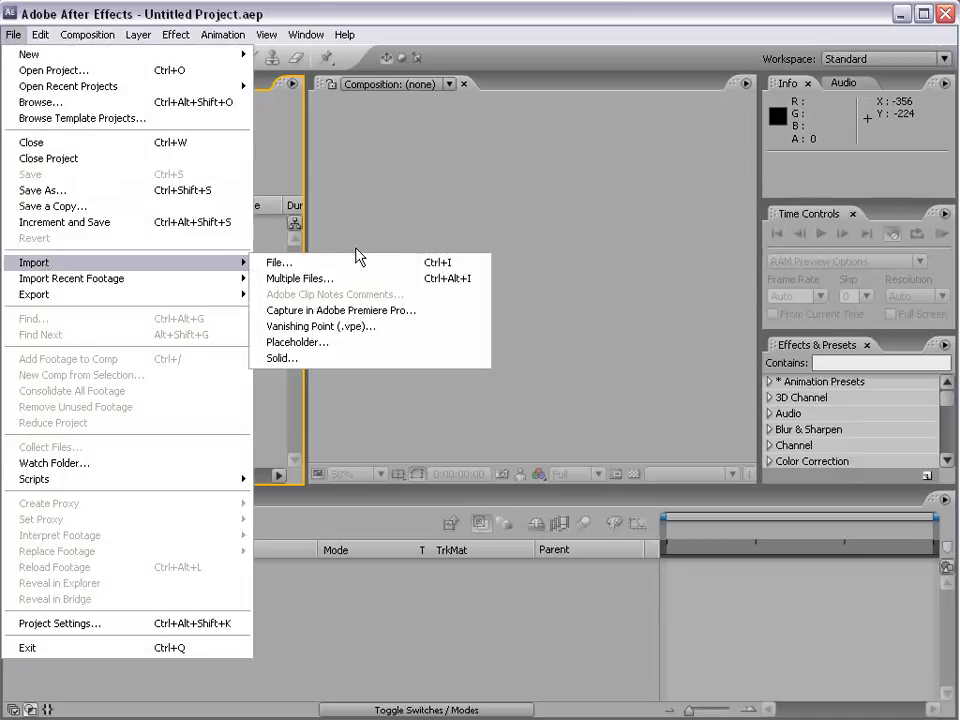
left_click(359, 334)
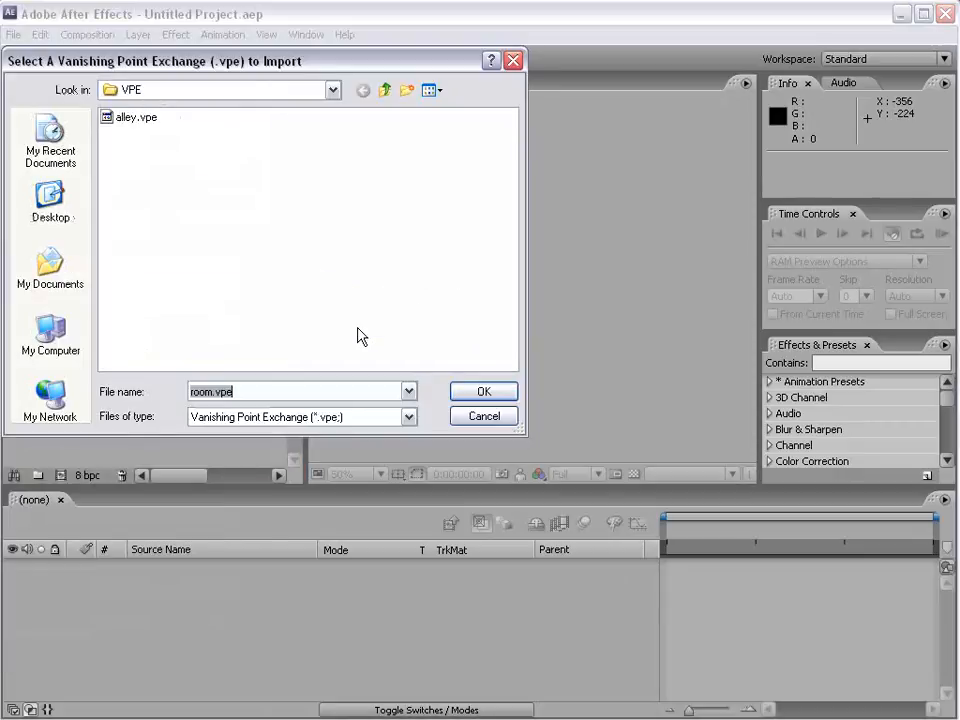
left_click_drag(130, 66, 137, 66)
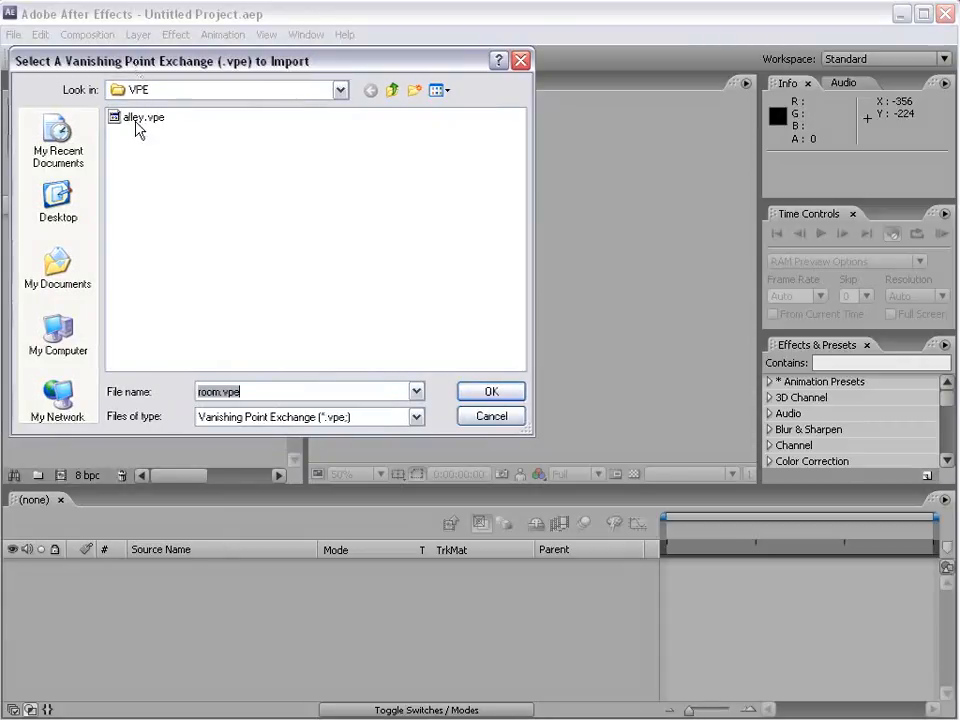
left_click(145, 120)
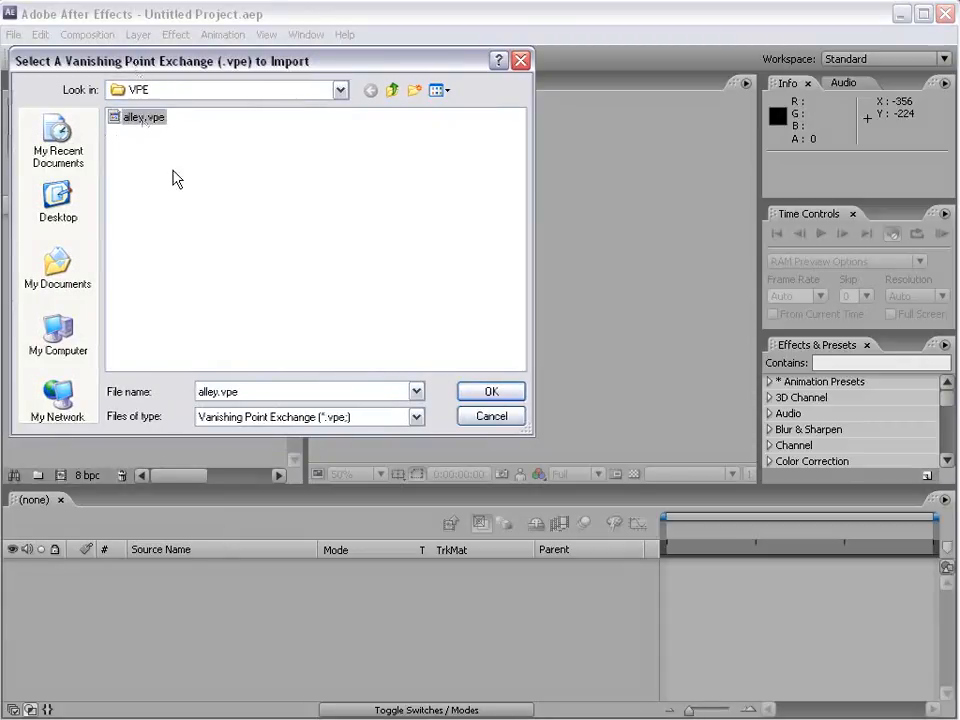
left_click(489, 393)
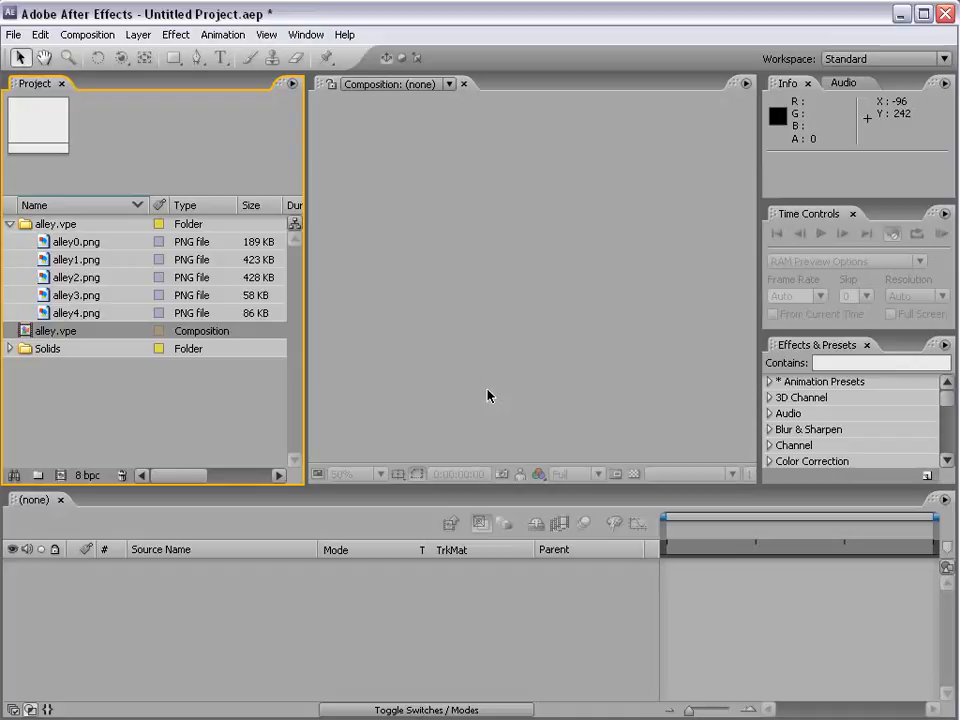
Examine the imported images in the alley.vpe folder, viewing alley1.png through alley4.png as footage
left_click(52, 226)
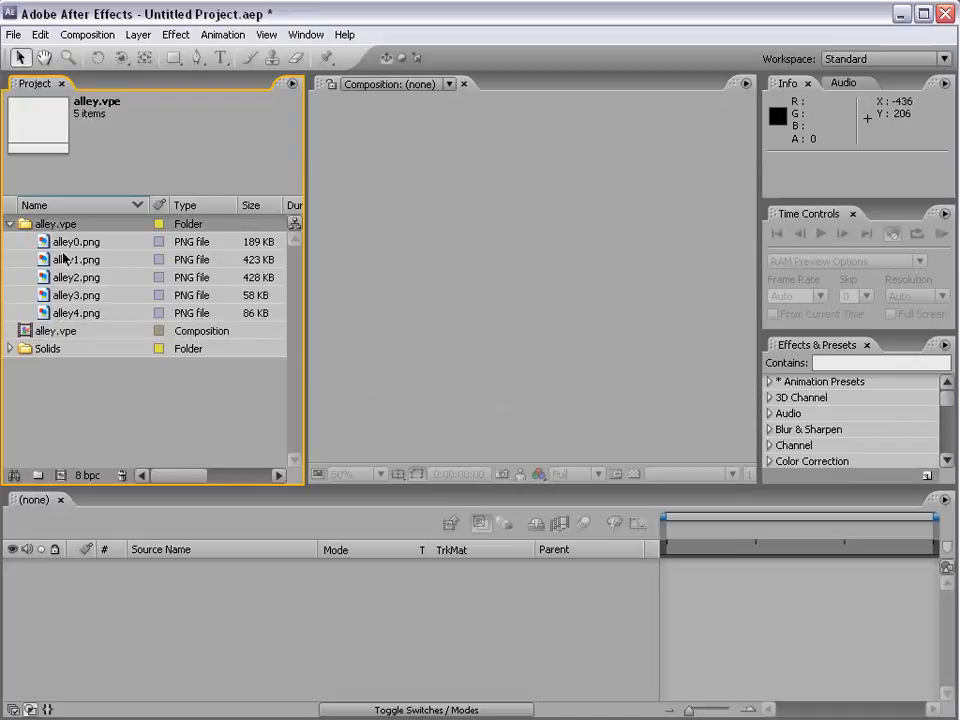
left_click(60, 243)
double_click(76, 260)
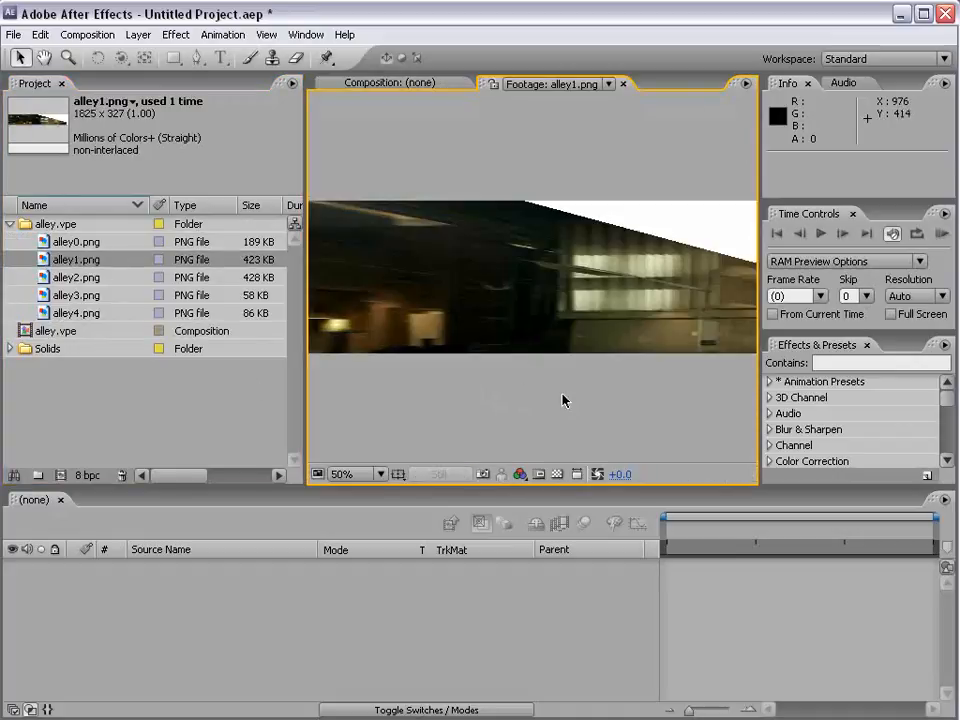
scroll(563, 393, "down", 1)
double_click(78, 277)
double_click(78, 295)
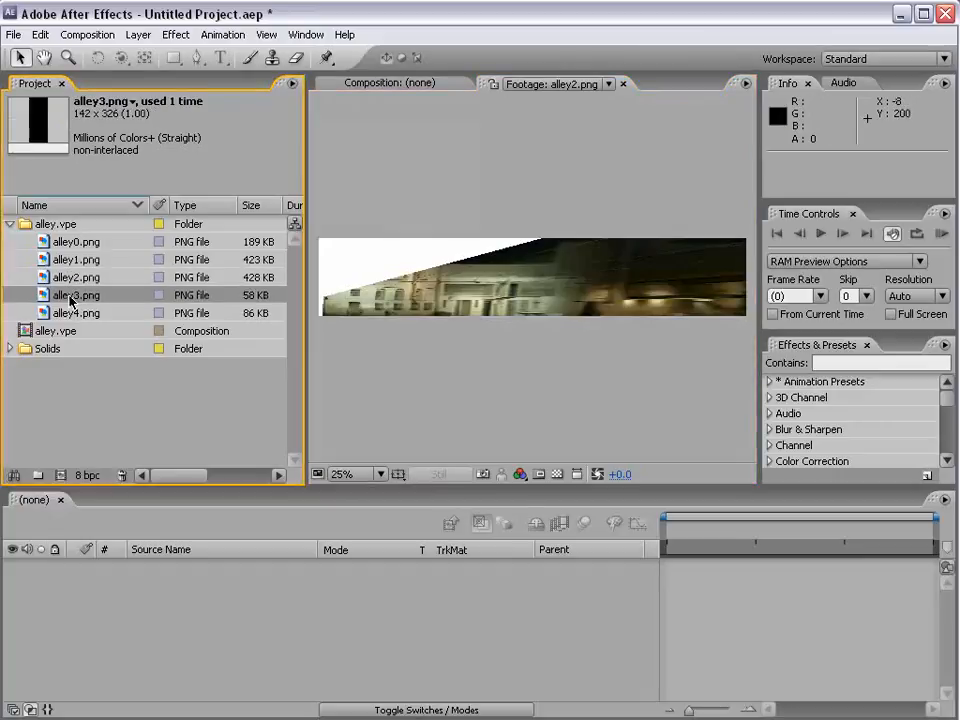
double_click(76, 313)
scroll(508, 291, "up", 1)
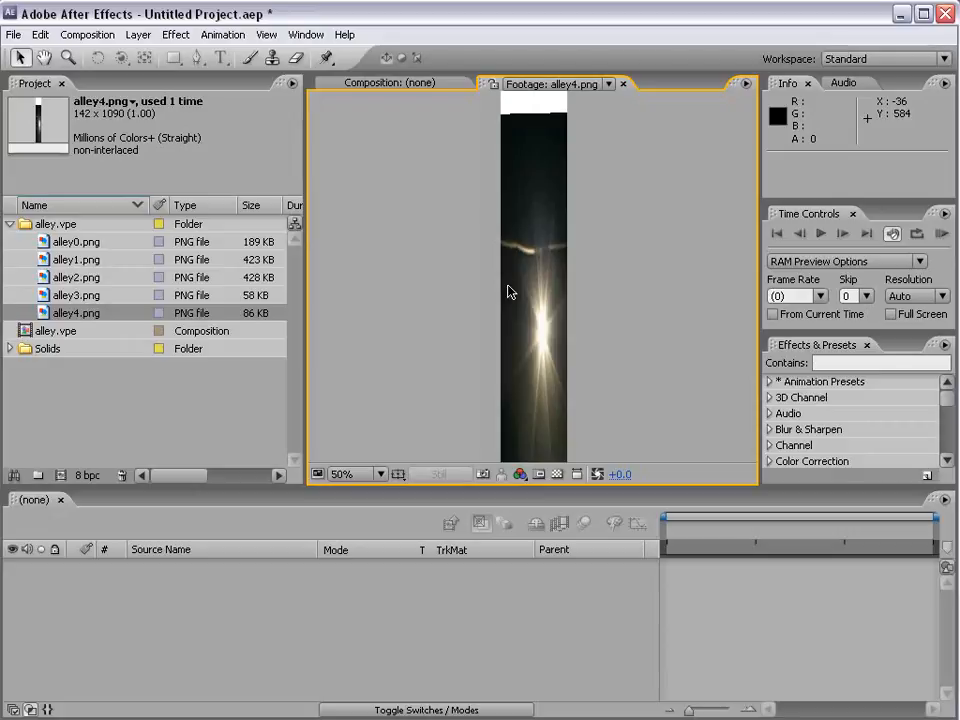
scroll(516, 274, "up", 1)
scroll(516, 274, "down", 1)
key("space")
left_click_drag(523, 334, 525, 298)
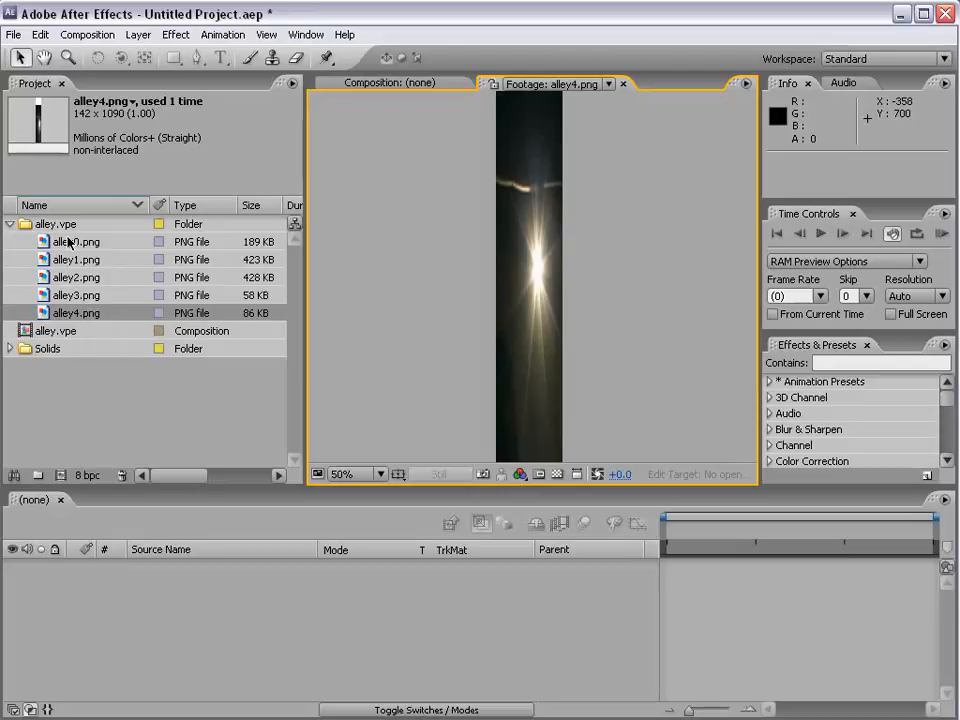
Open the alley.vpe composition and collapse the alley.vpe image folder in the project
left_click(10, 224)
left_click(46, 309)
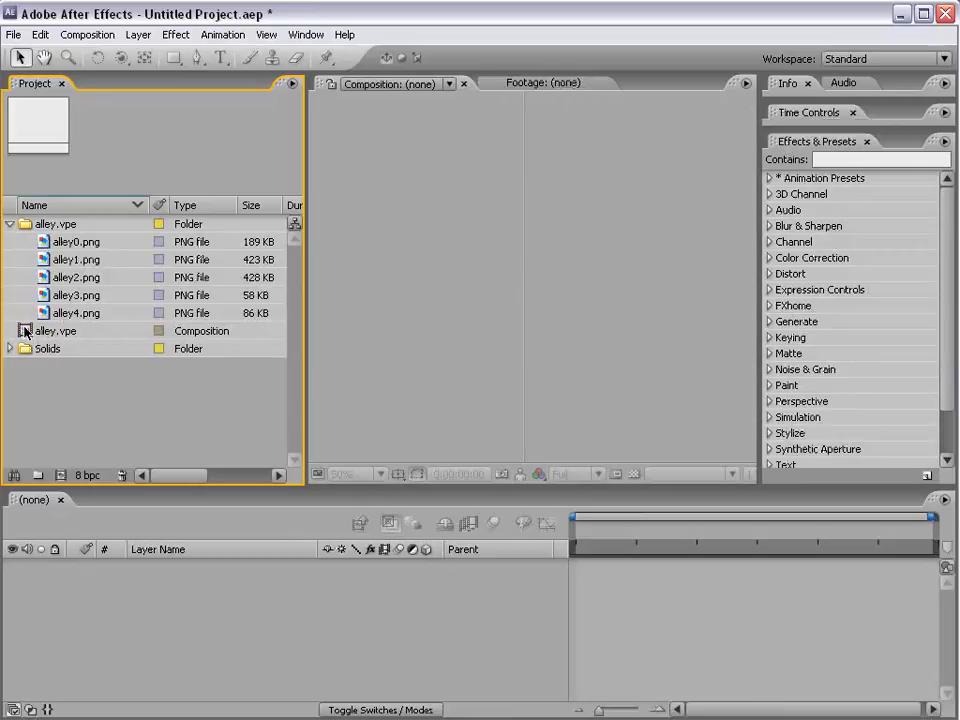
double_click(24, 330)
left_click(10, 224)
scroll(432, 326, "up", 4)
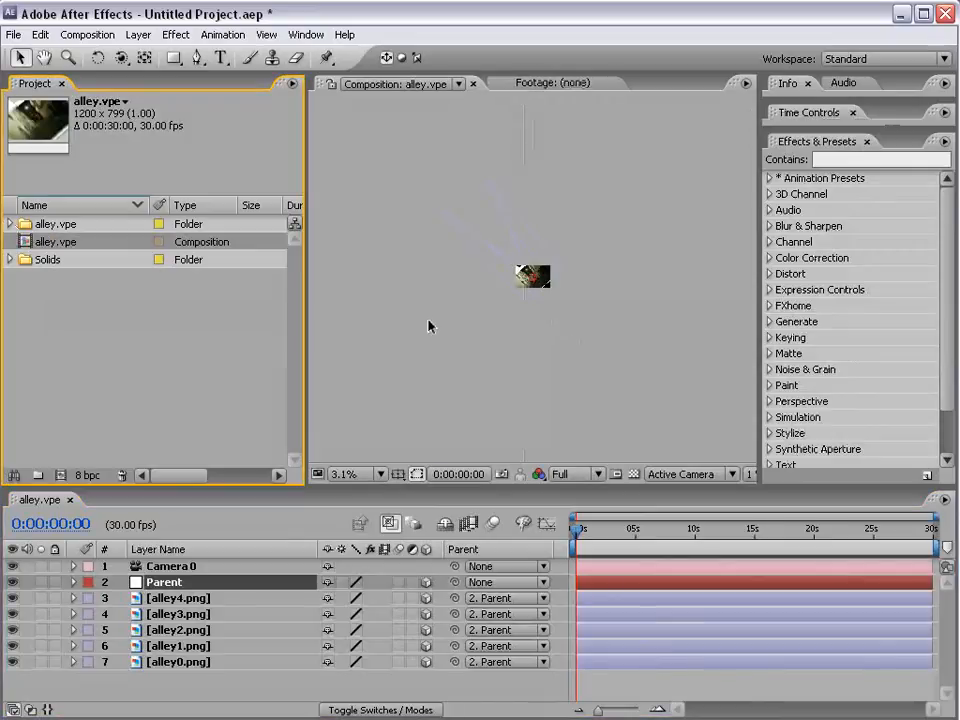
scroll(478, 327, "down", 1)
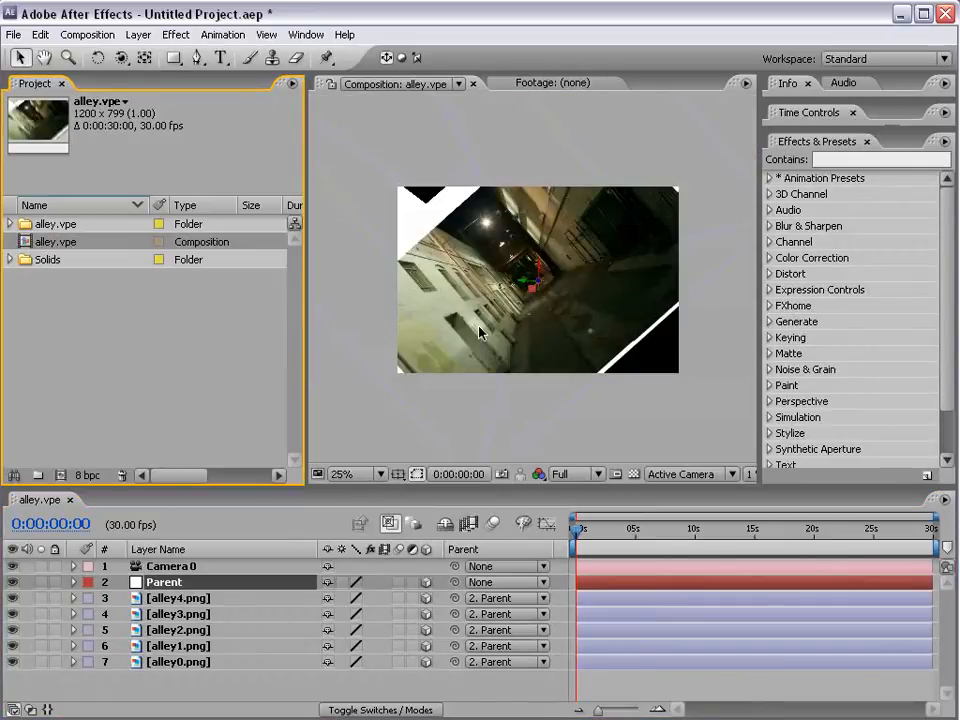
Rotate the Parent null so the tilted alley stands upright and level in the composition
left_click(182, 585)
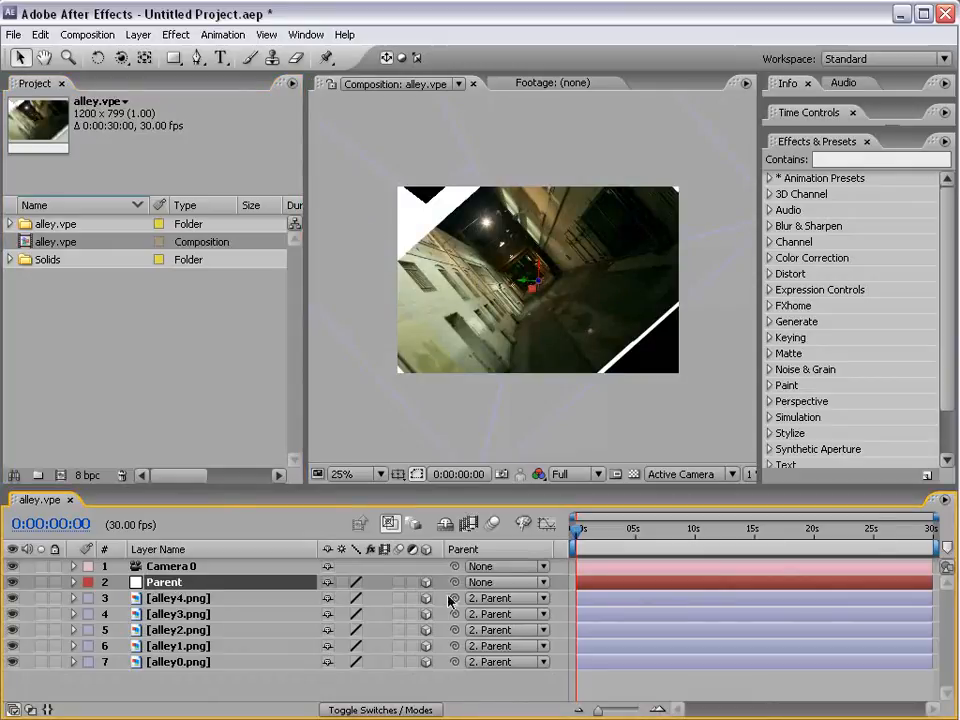
scroll(395, 248, "up", 3)
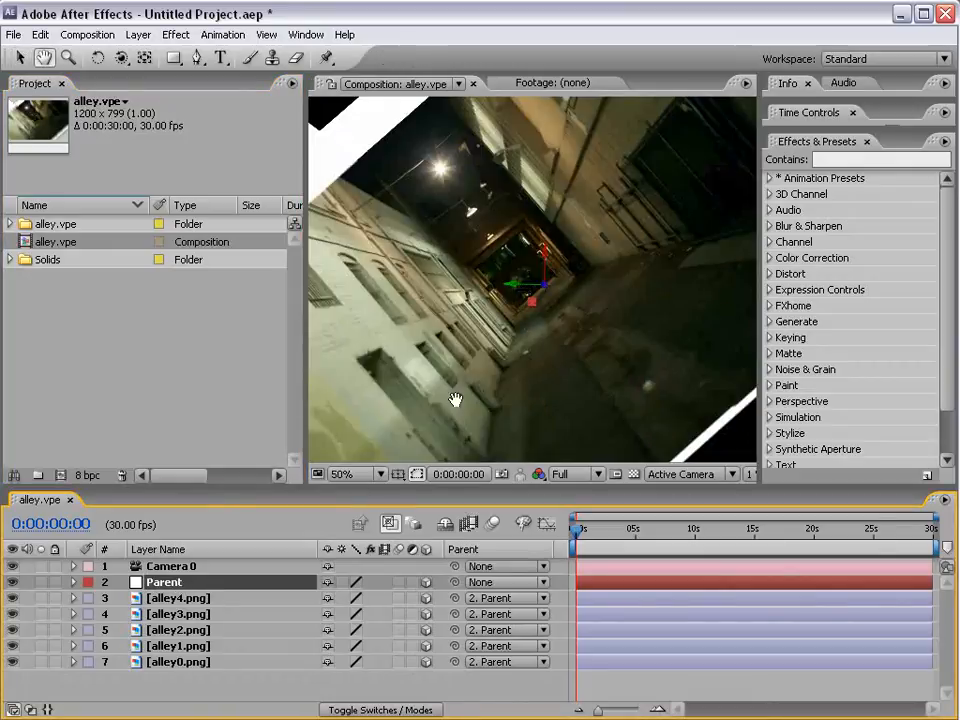
key("w")
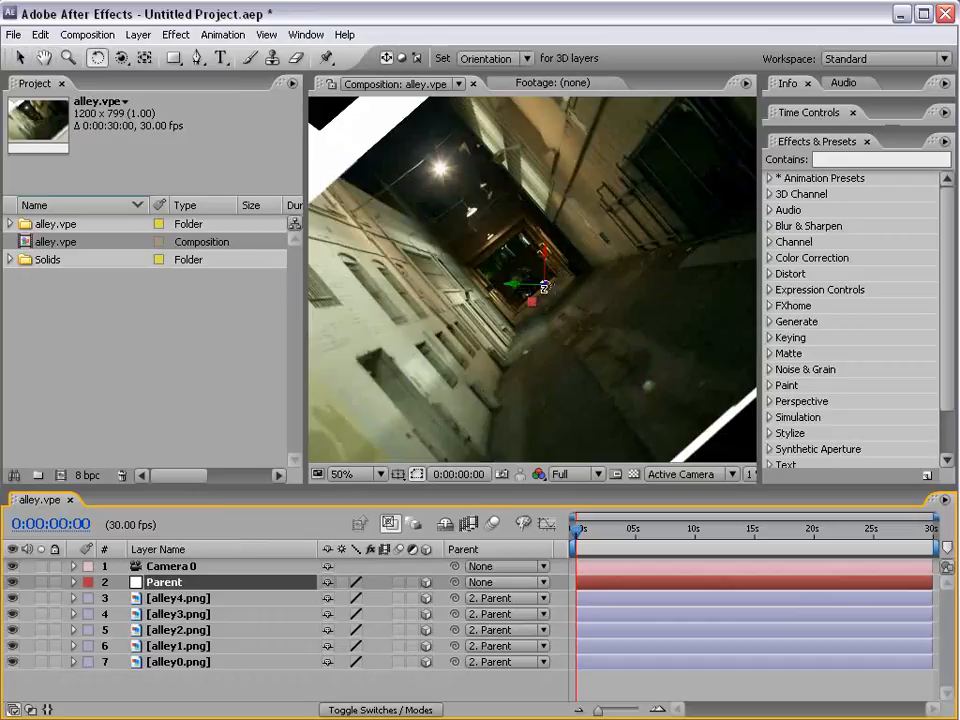
left_click_drag(544, 286, 521, 282)
scroll(530, 297, "down", 2)
key("v")
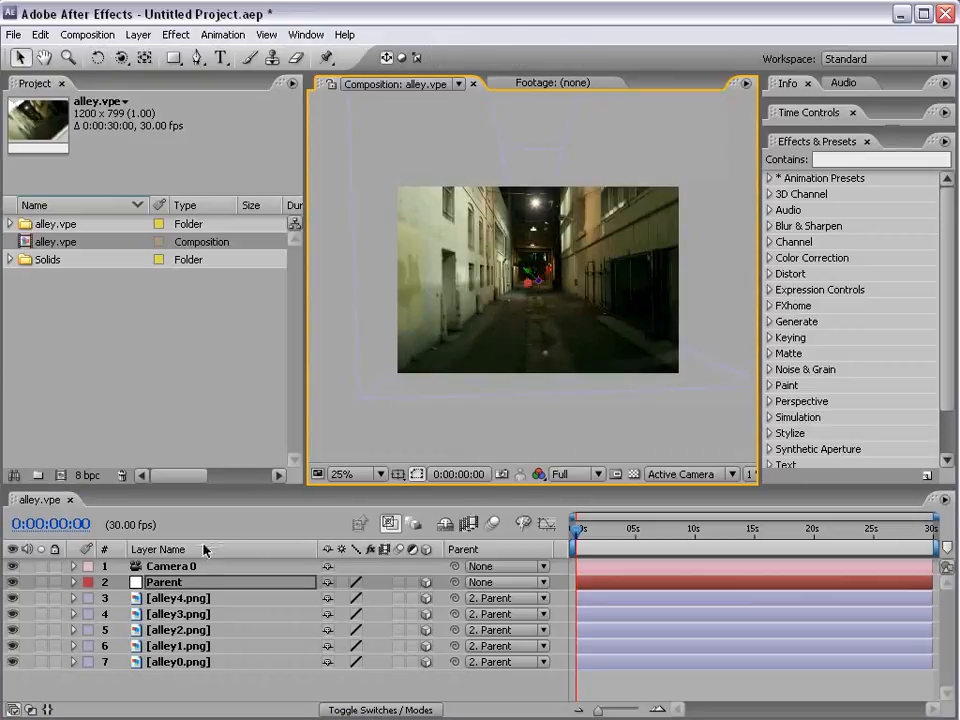
Enlarge the timeline area and reveal the Position property of Camera 0
left_click_drag(225, 491, 229, 450)
left_click(174, 525)
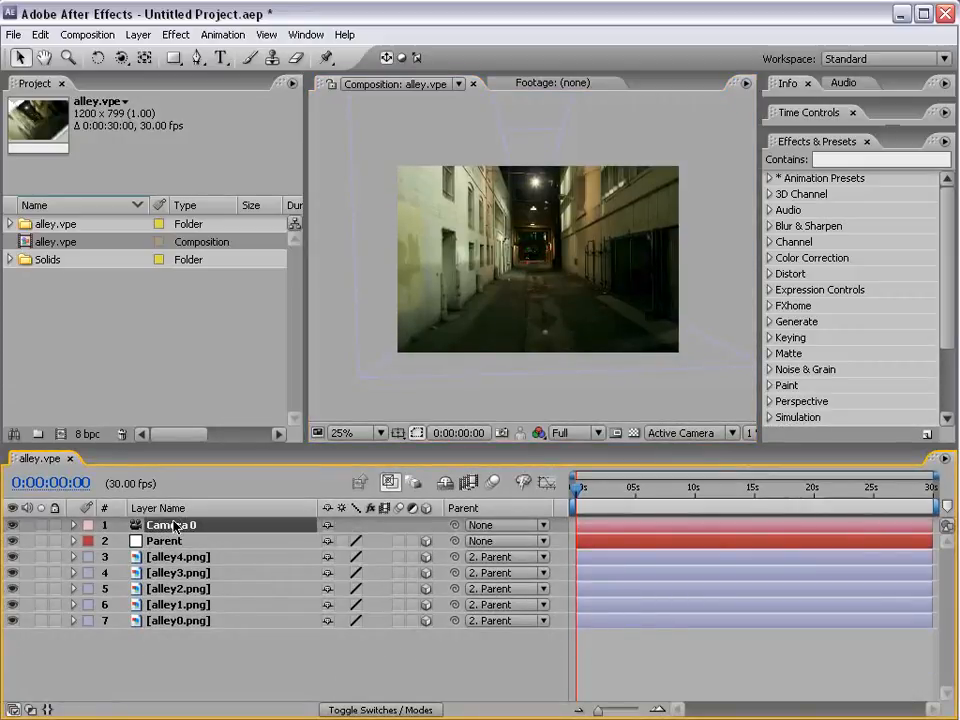
key("p")
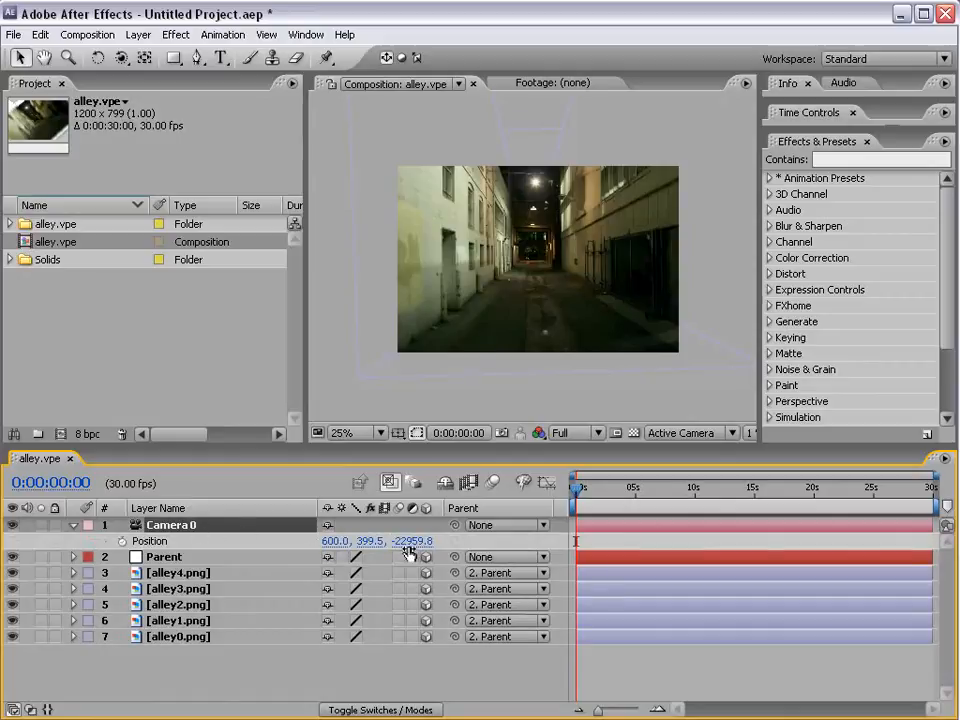
left_click(590, 540)
key("c")
key("c")
key("c")
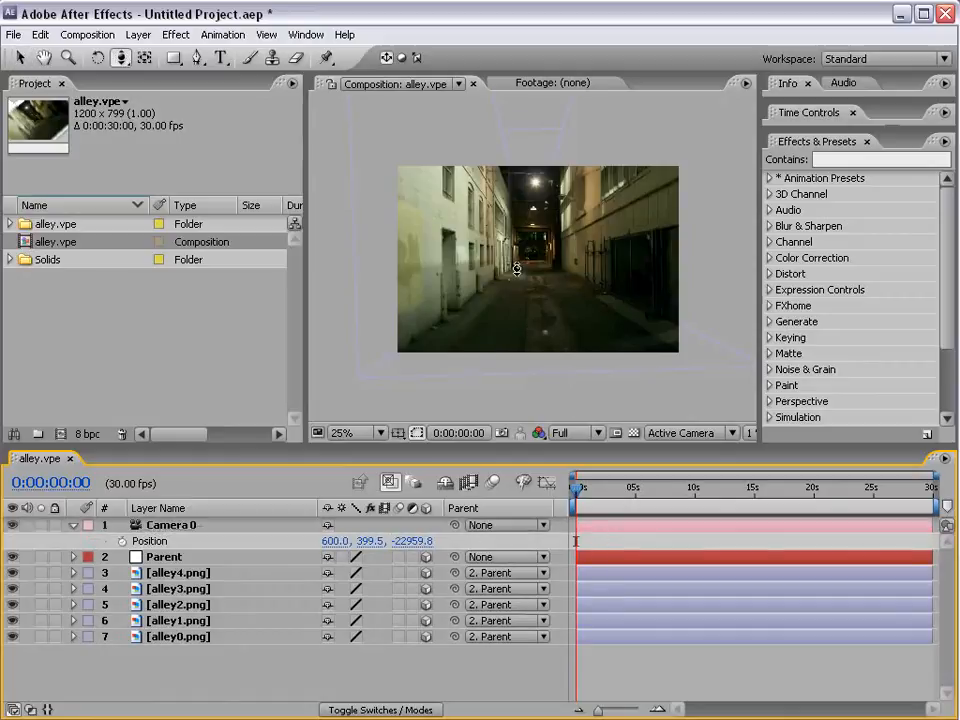
Create a gray solid and make it a 3D layer to compare its size with the alley
left_click(136, 34)
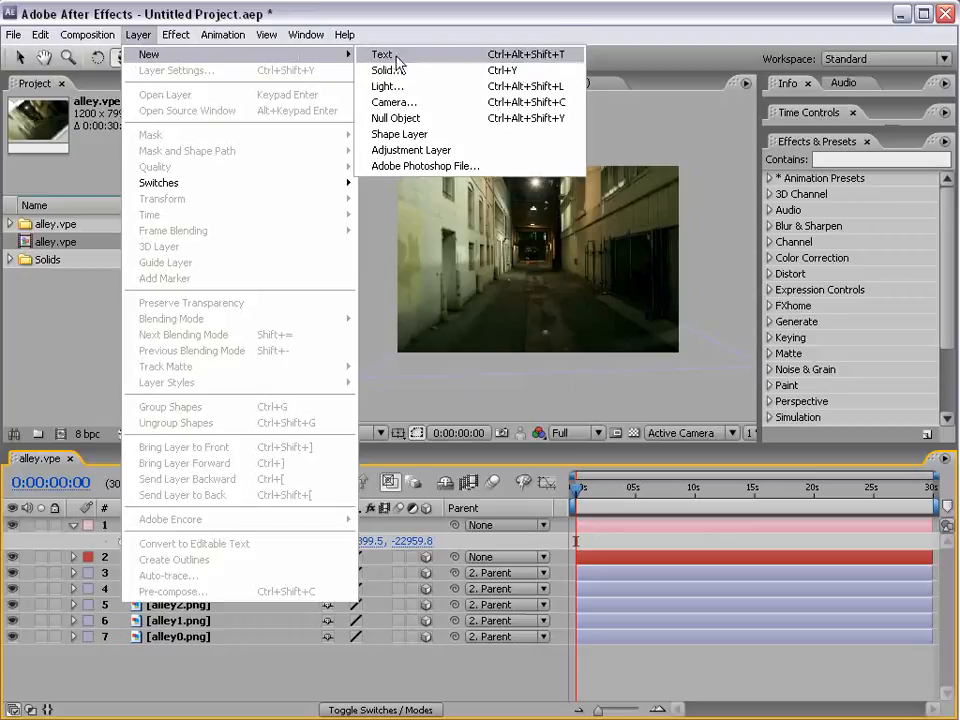
mouse_move(128, 58)
left_click(400, 73)
left_click(567, 638)
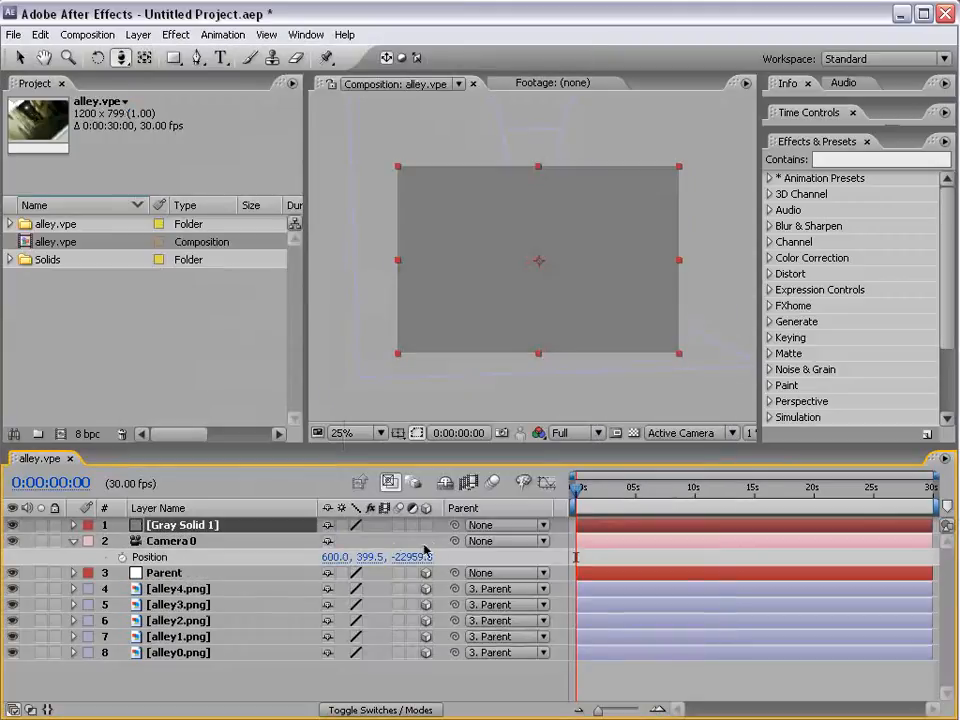
left_click(427, 526)
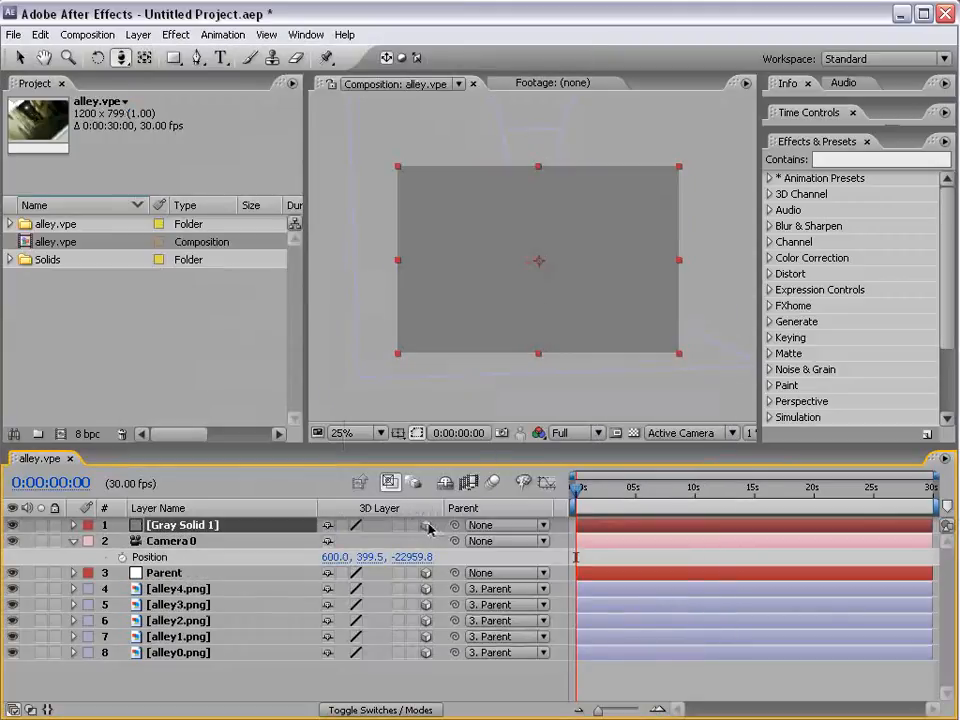
key("h")
scroll(530, 301, "up", 3)
scroll(530, 301, "down", 1)
key("c")
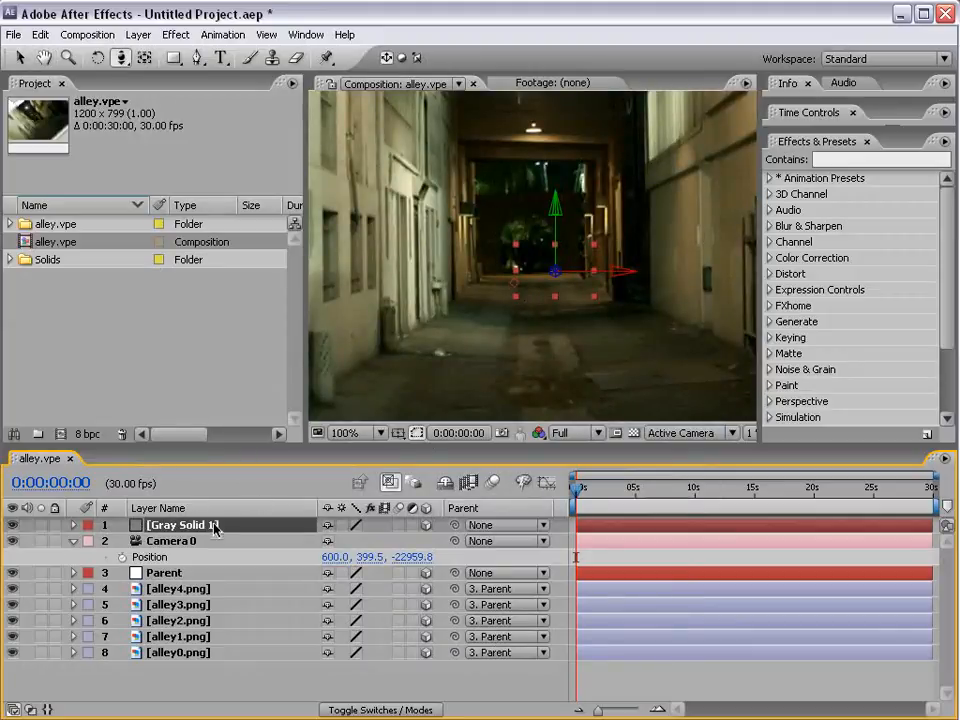
Delete the gray solid layer
key("Delete")
key("v")
scroll(504, 311, "down", 4)
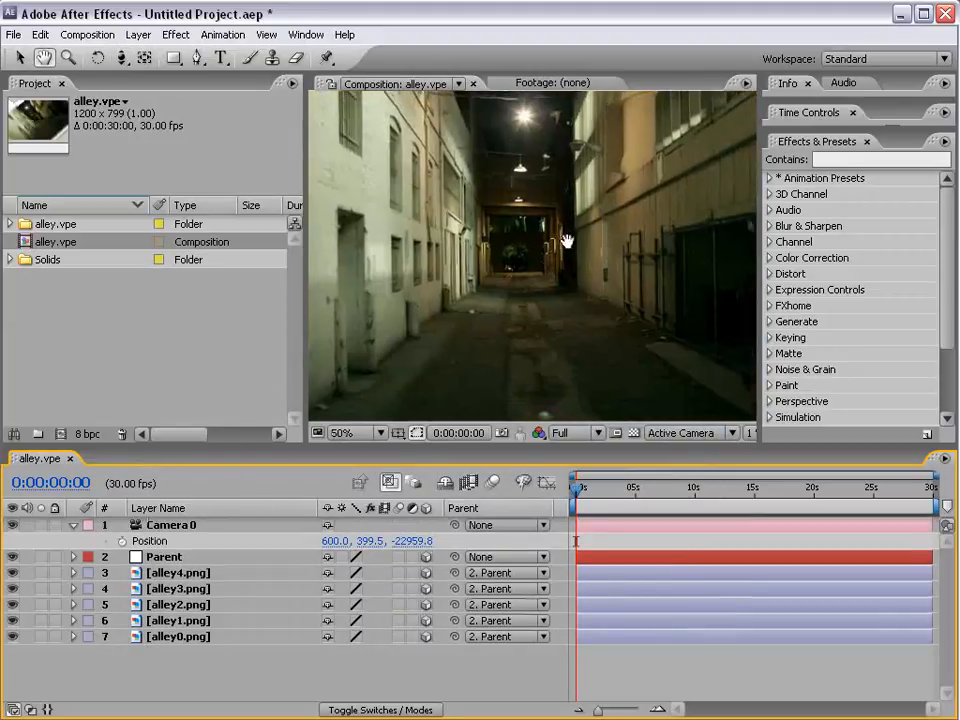
Try orbiting Camera 0 around the alley scene
left_click(166, 527)
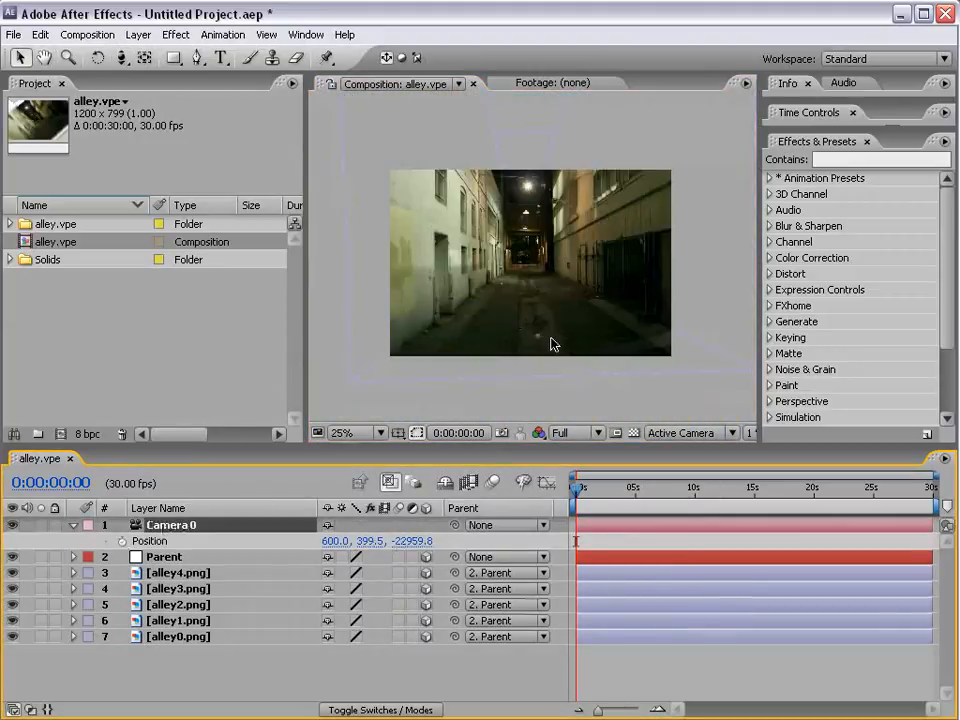
key("c")
left_click_drag(528, 315, 548, 219)
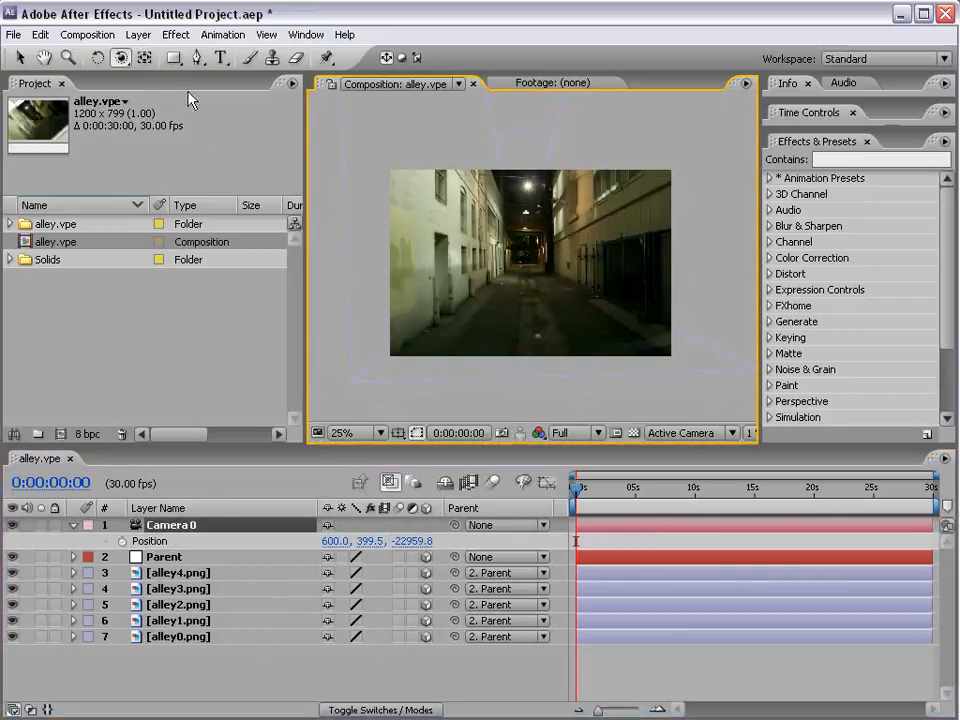
Add a Point light to the alley composition
left_click(138, 34)
mouse_move(150, 54)
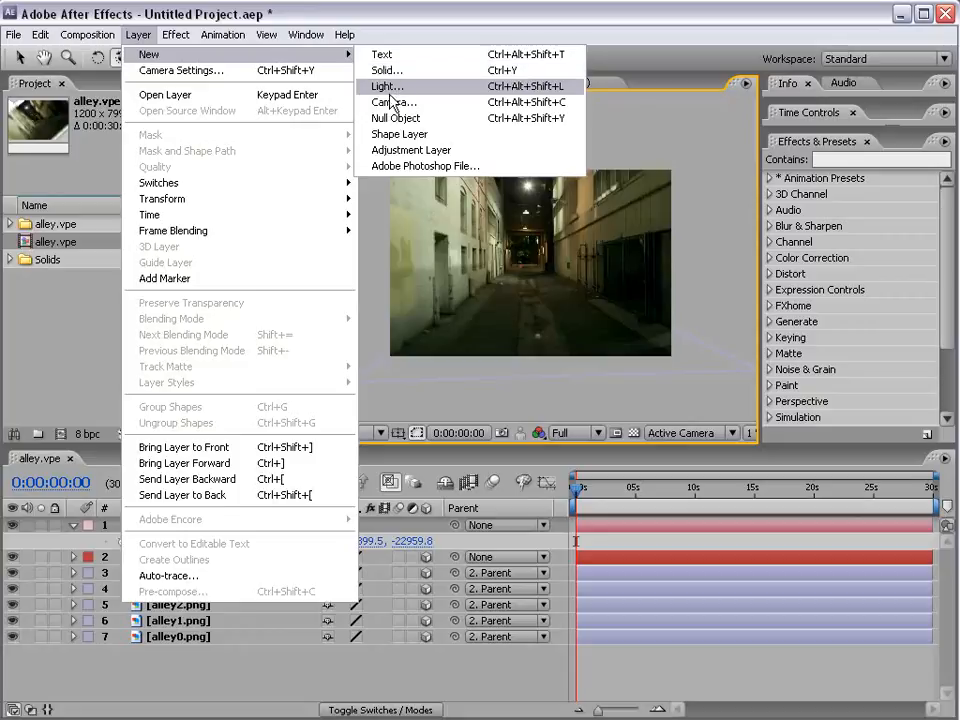
left_click(387, 89)
left_click(550, 283)
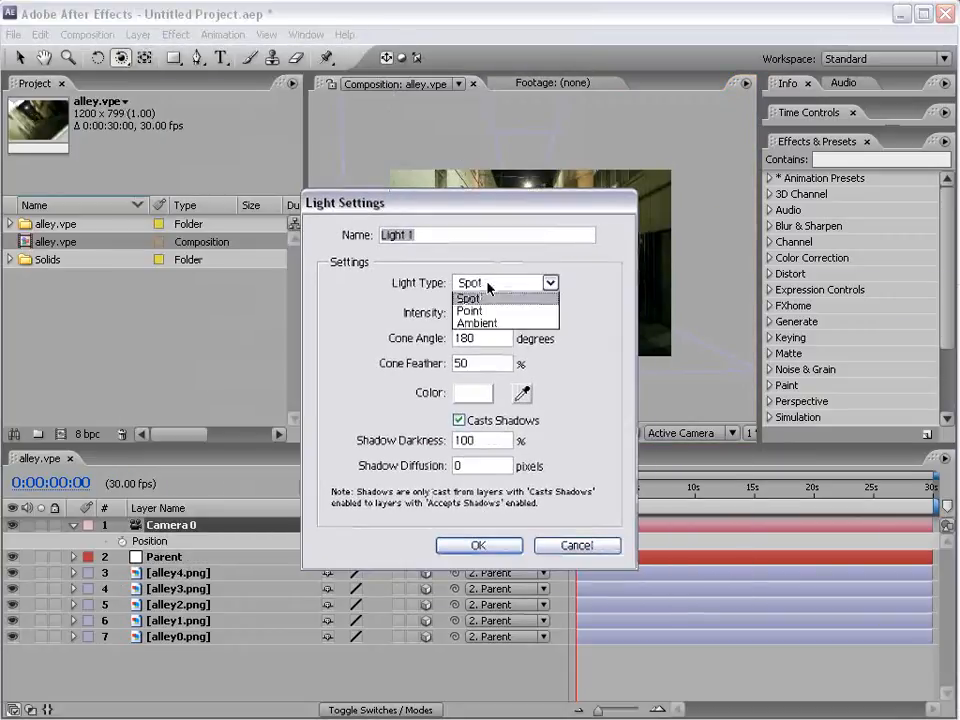
left_click(473, 328)
left_click(477, 544)
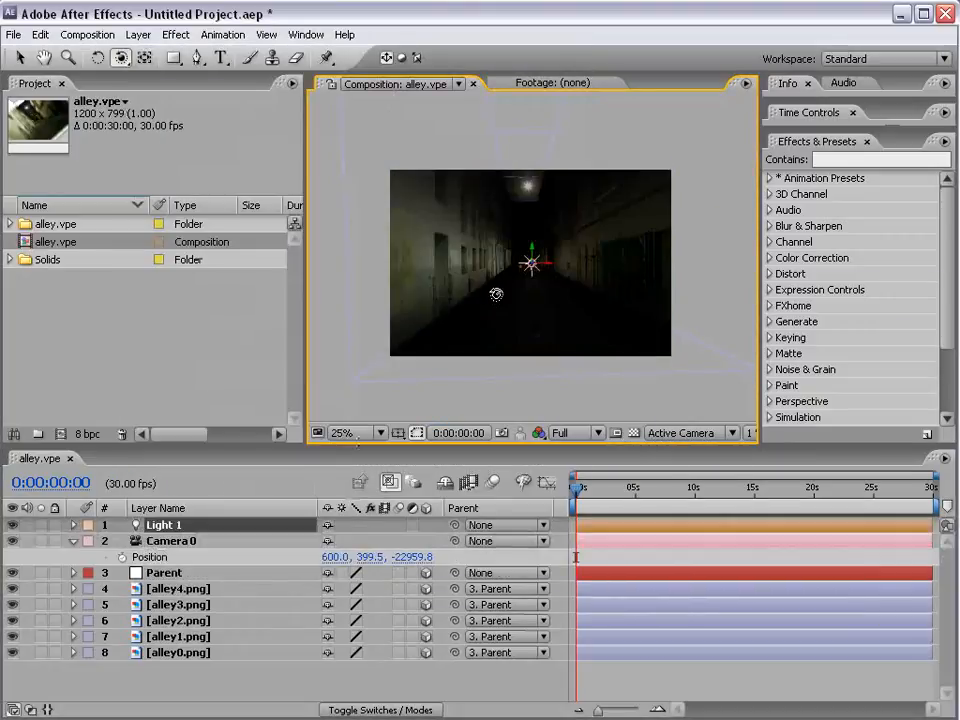
Move the point light within the alley, placing it in front of the back wall and above its original height
key("v")
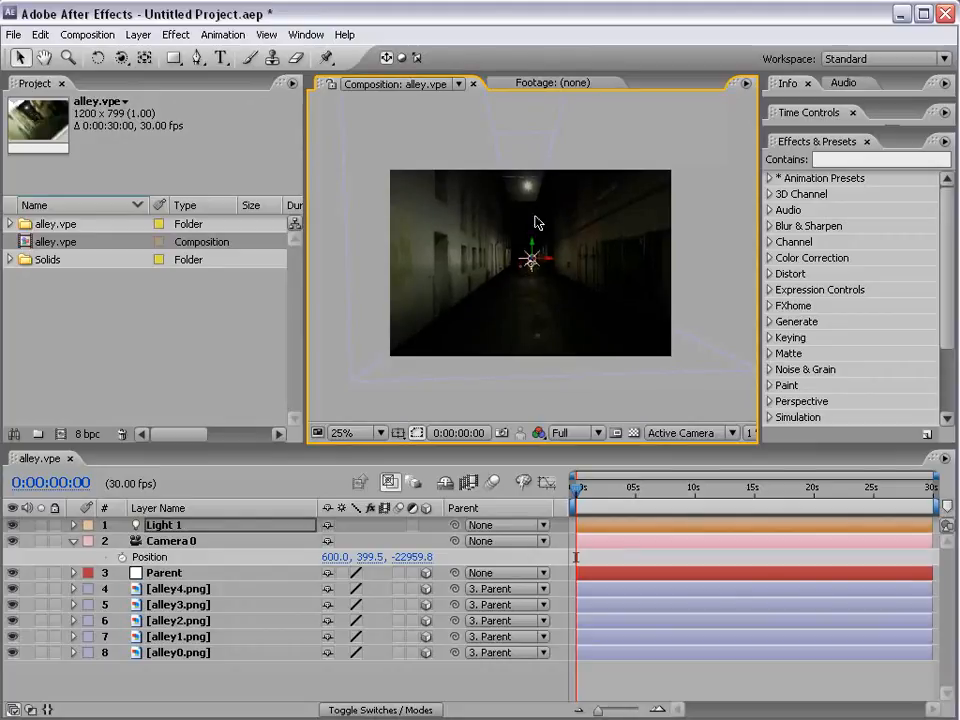
left_click_drag(507, 291, 165, 310)
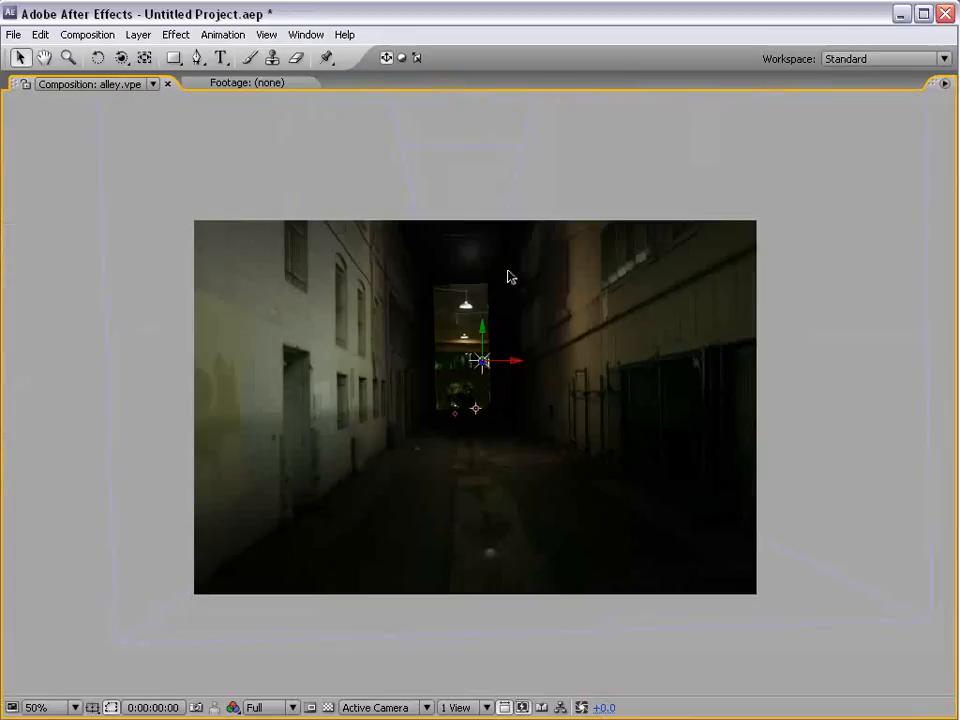
key("grave")
mouse_move(484, 364)
left_mouse_down()
mouse_move(427, 431)
mouse_move(478, 386)
left_mouse_up()
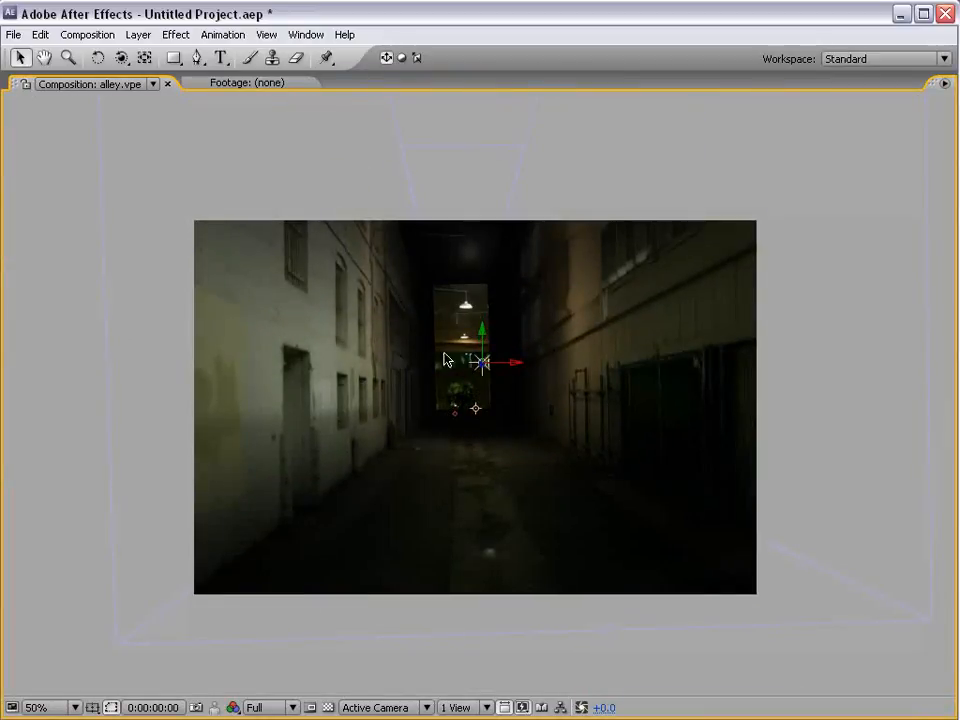
key("grave")
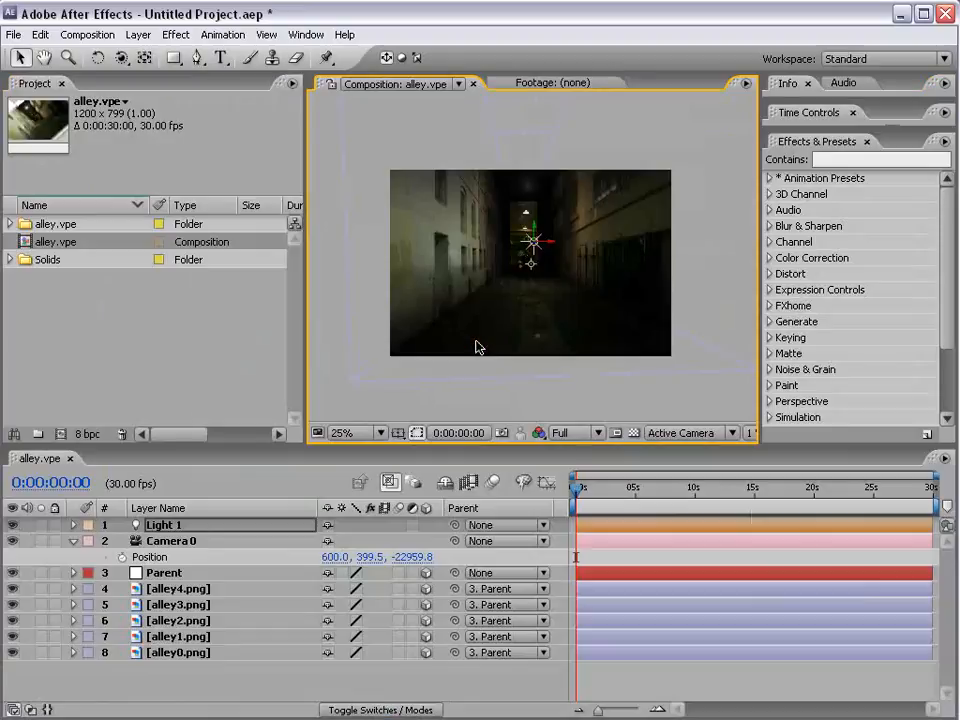
Apply the Exposure effect to the back wall layer alley3.png and set its Exposure to -4.00
left_click(197, 653)
left_click(197, 637)
left_click(198, 621)
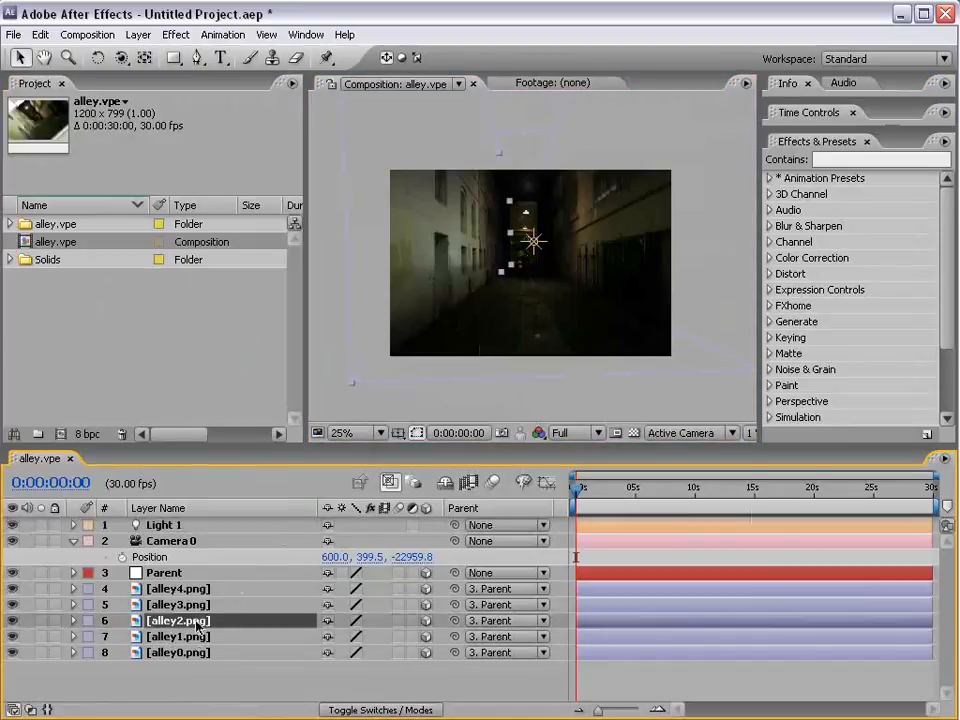
left_click(199, 605)
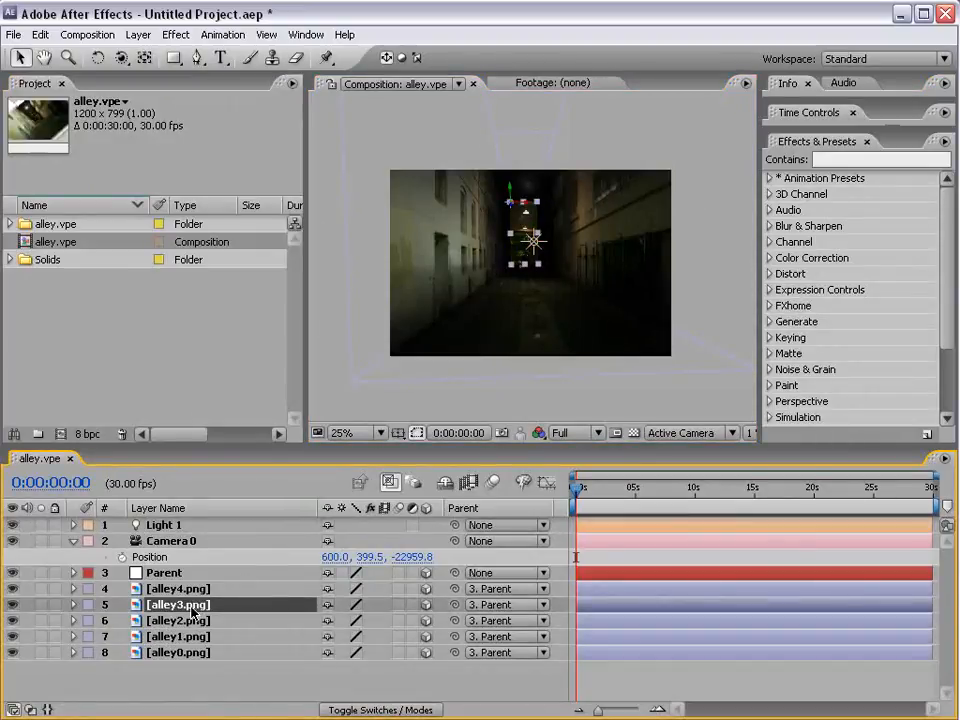
left_click(175, 34)
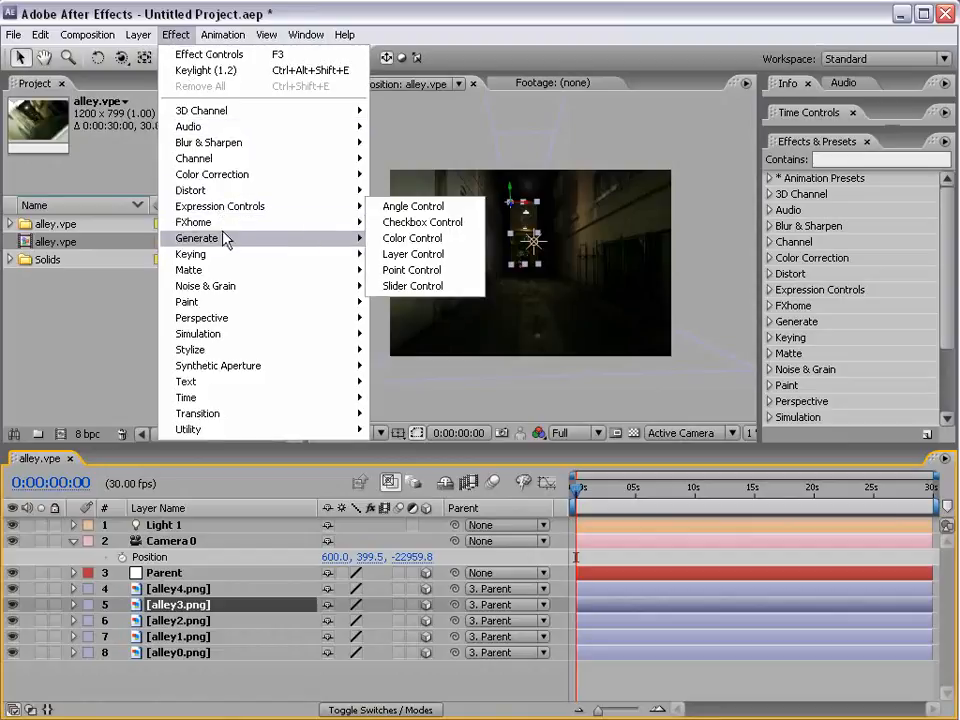
mouse_move(250, 174)
left_click(410, 445)
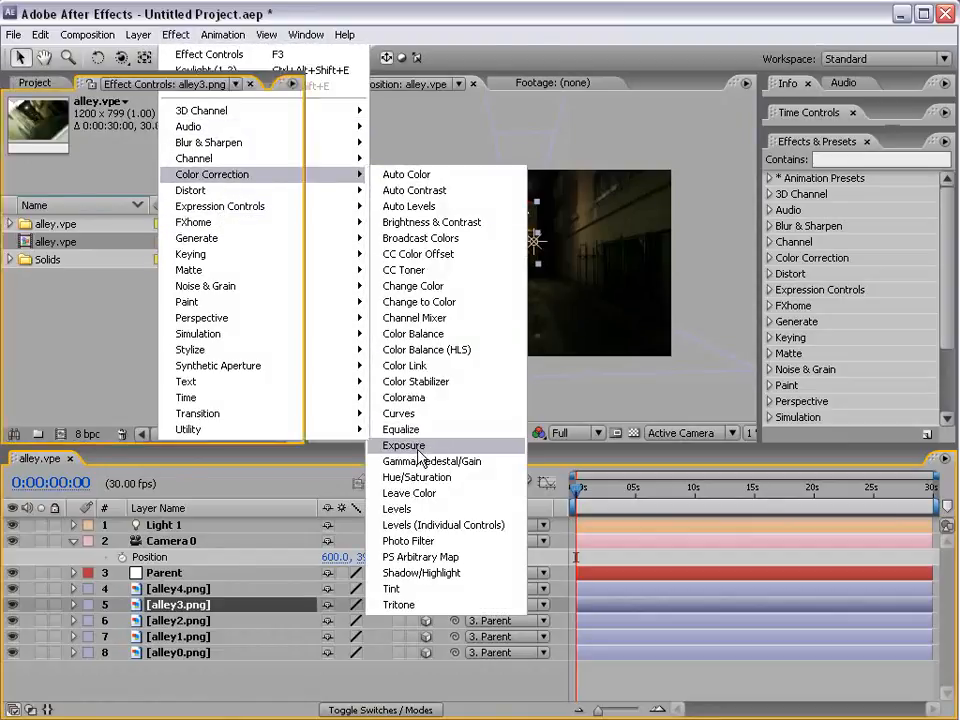
key("period")
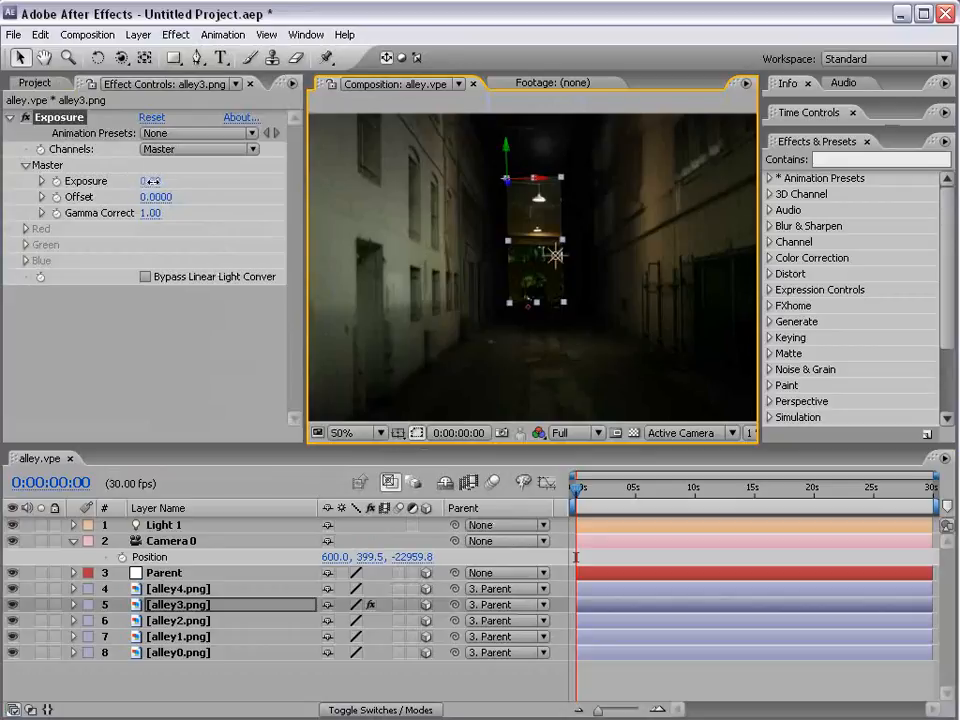
left_click_drag(150, 181, 120, 181)
left_click(606, 666)
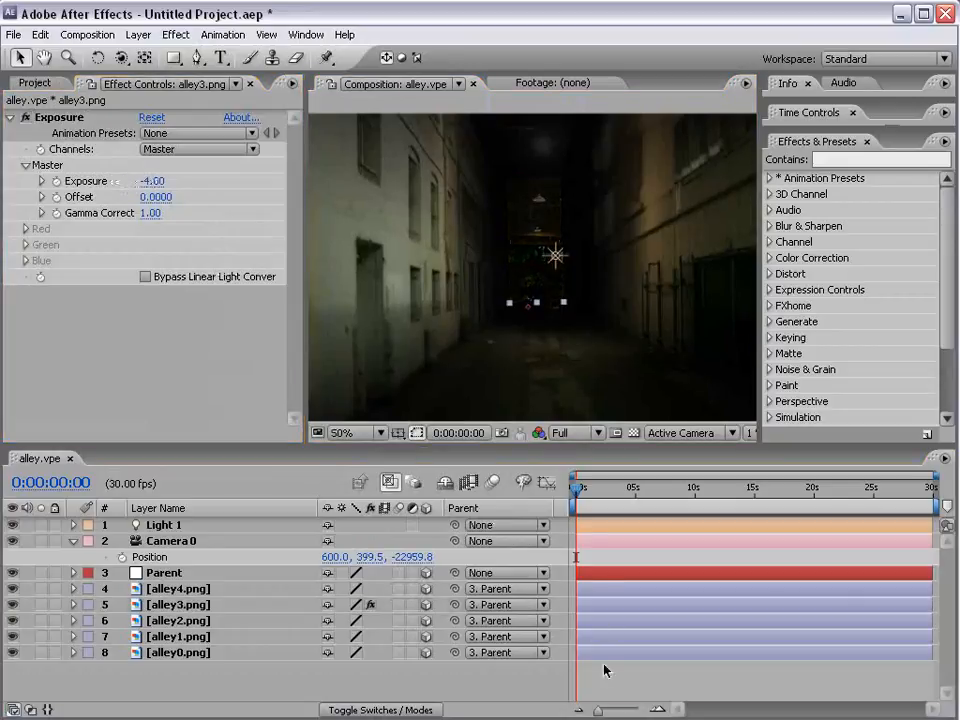
Lower the point light slightly and shift its placement between the alley walls
left_click(560, 258)
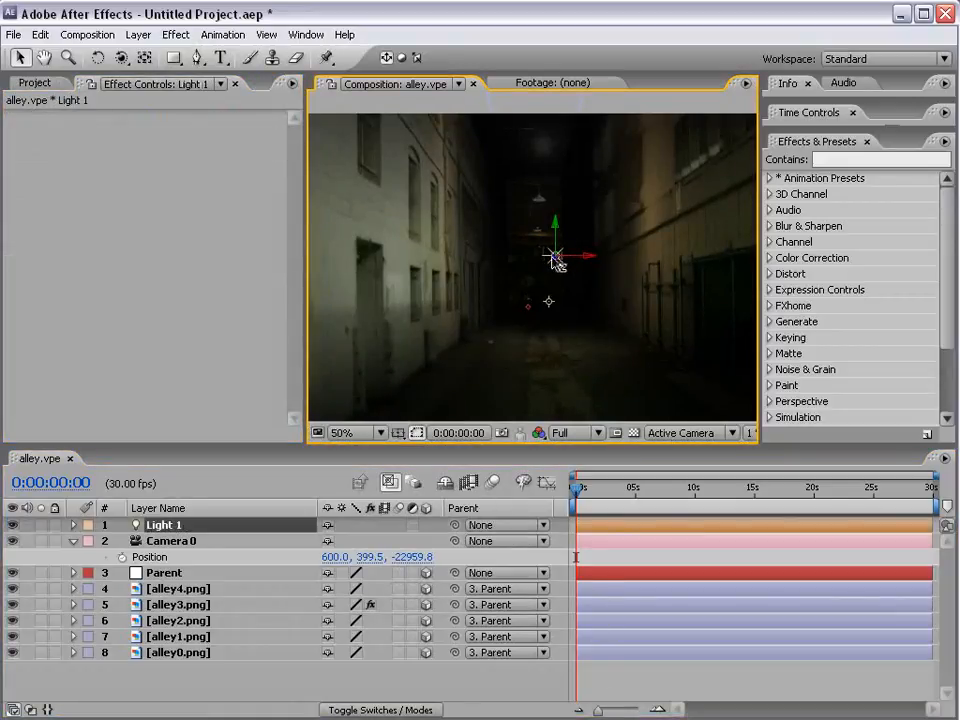
left_click_drag(553, 257, 499, 399)
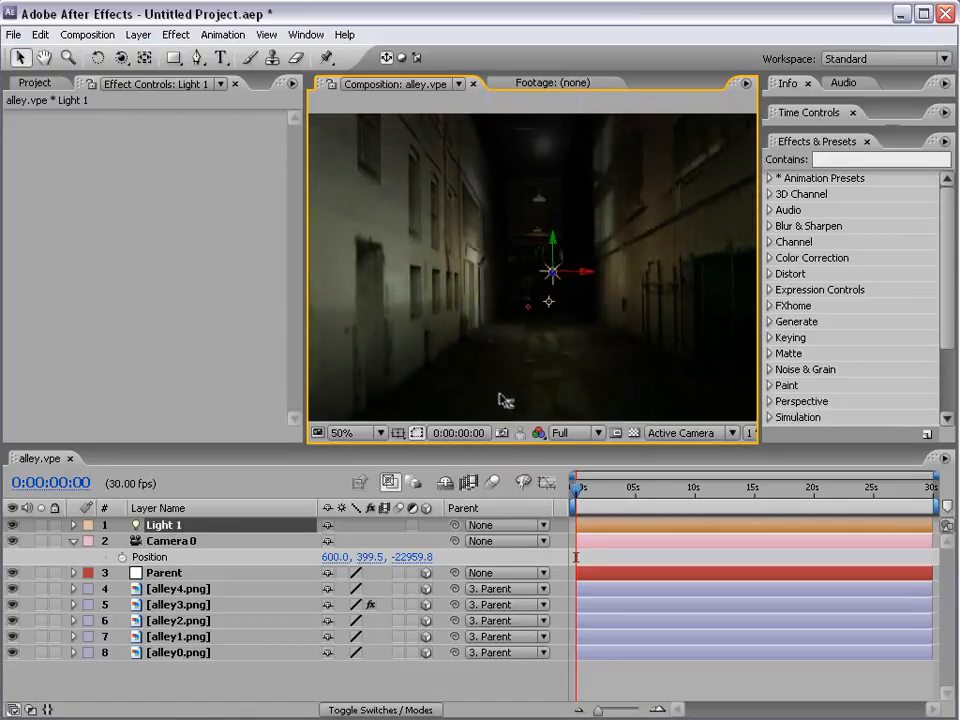
key("comma")
left_click(600, 674)
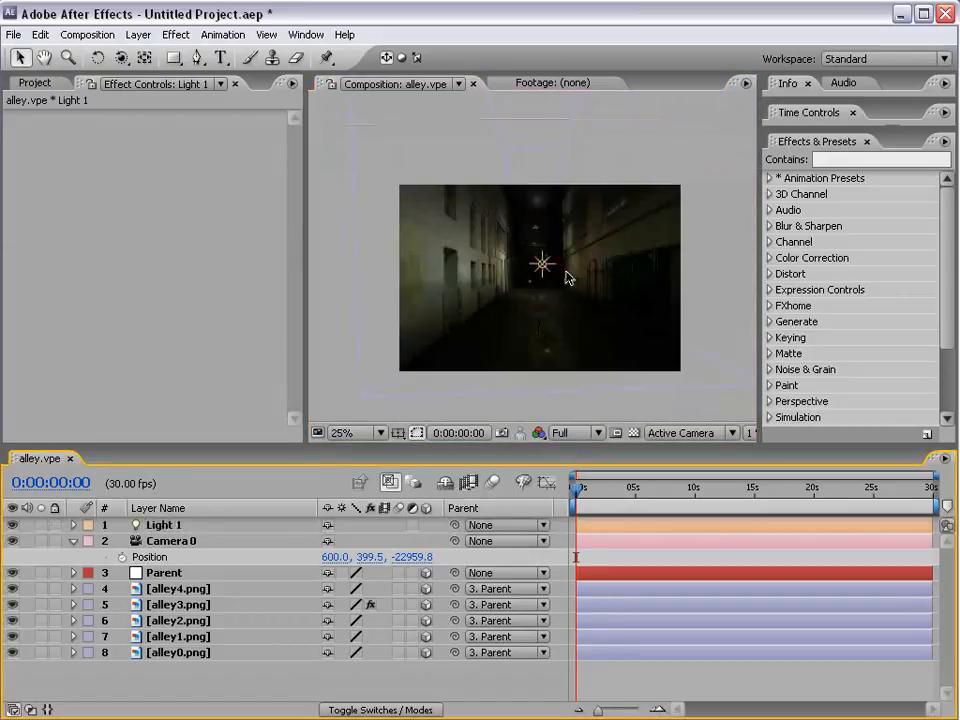
Set the Intensity of Light 1 to 175%
key("grave")
key("grave")
left_click(190, 525)
key("t")
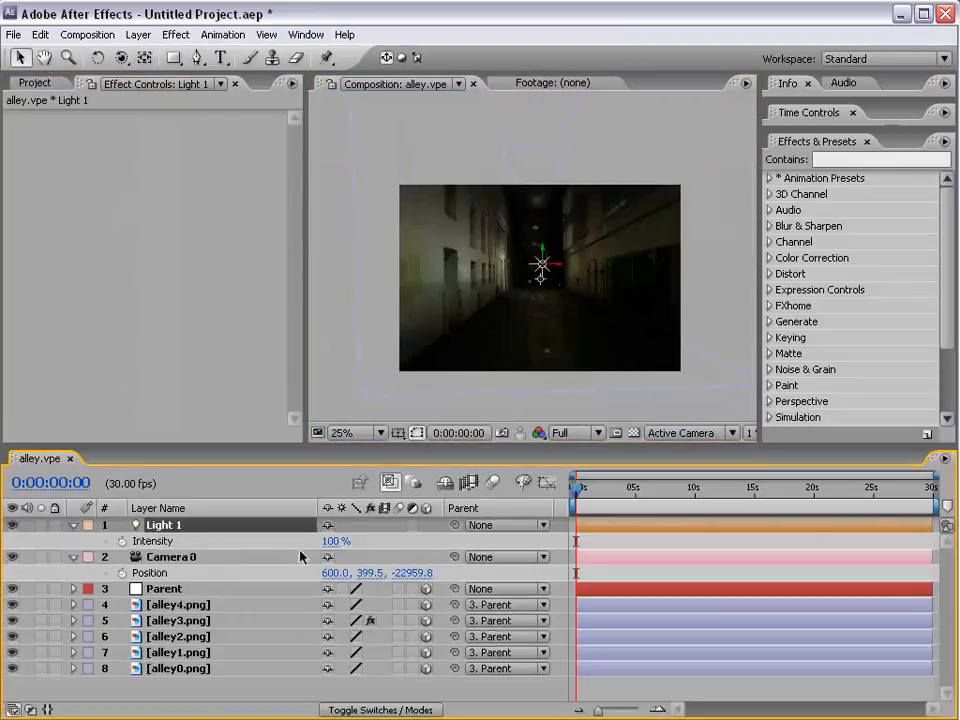
left_click_drag(330, 540, 395, 537)
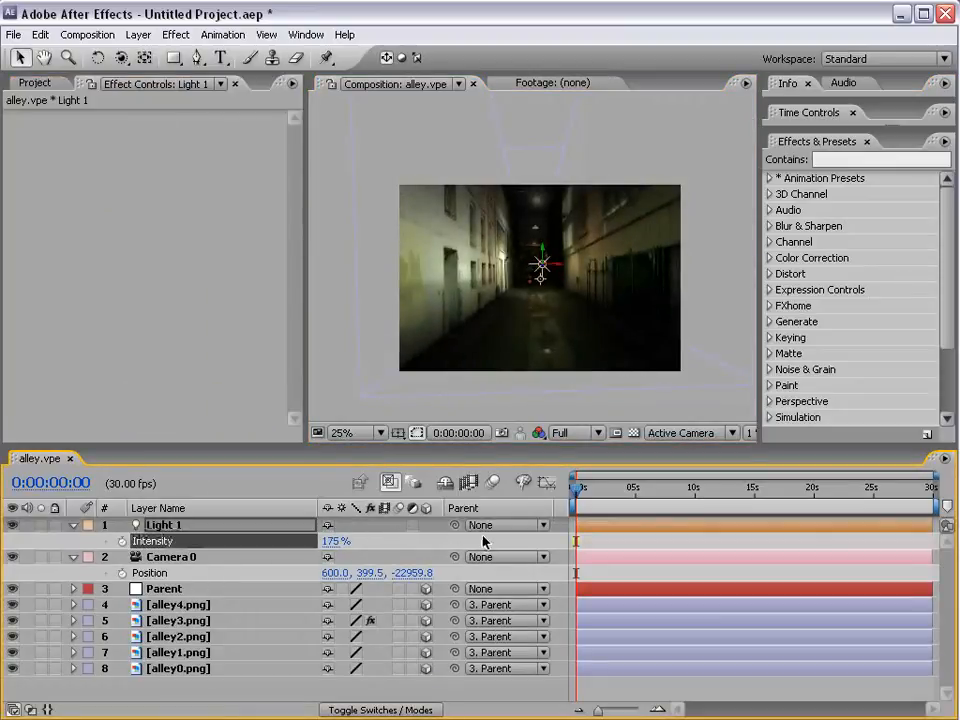
Orbit the camera around the lit alley to check its depth, and undo the orbit
left_click(483, 540)
key("grave")
key("grave")
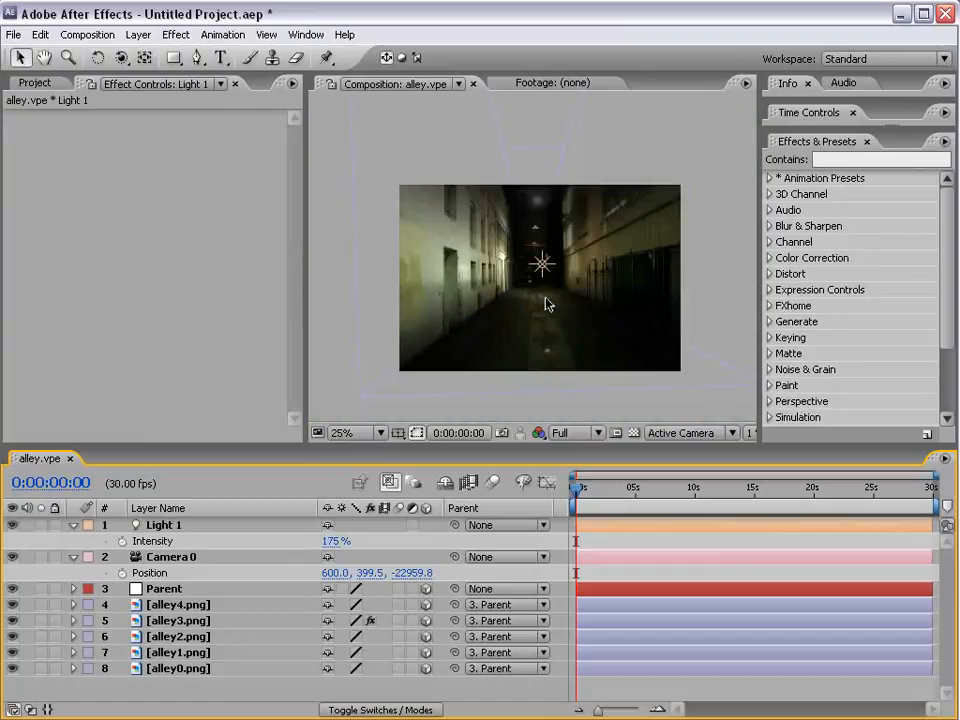
key("c")
left_click_drag(542, 266, 622, 282)
key("ctrl+z")
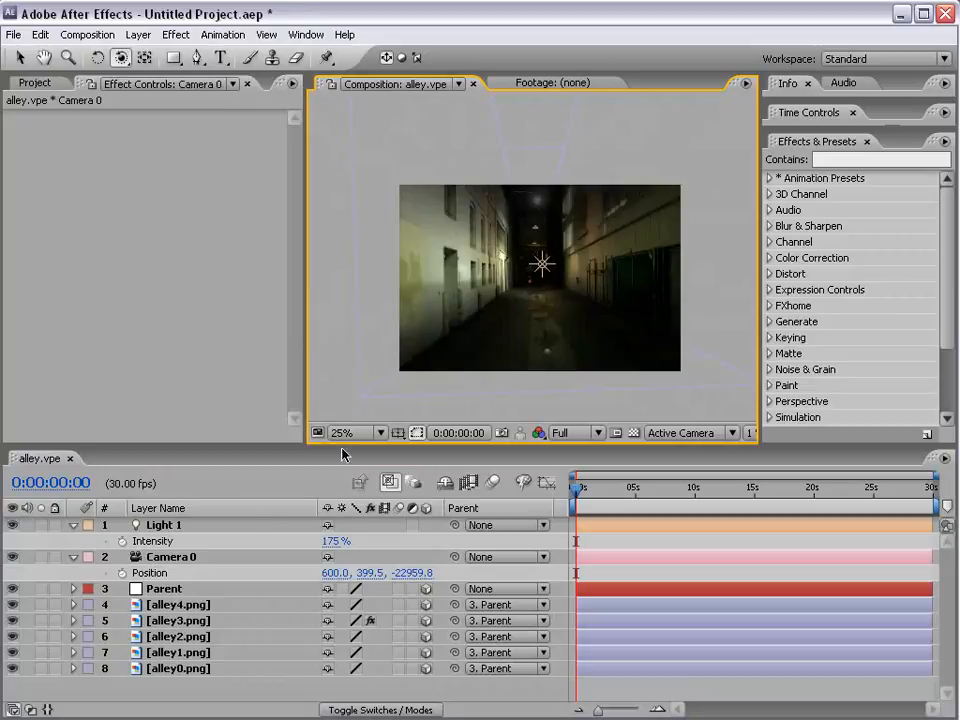
Reveal the Position property of the Parent null layer and inspect the alley composition in an enlarged view
left_click(176, 595)
key("p")
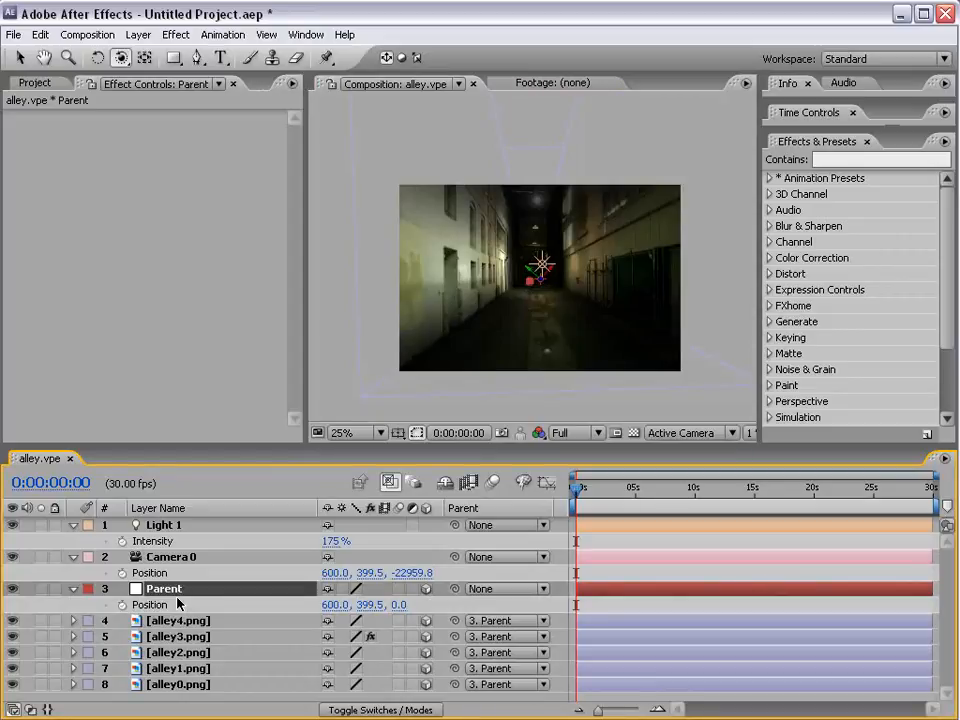
key("grave")
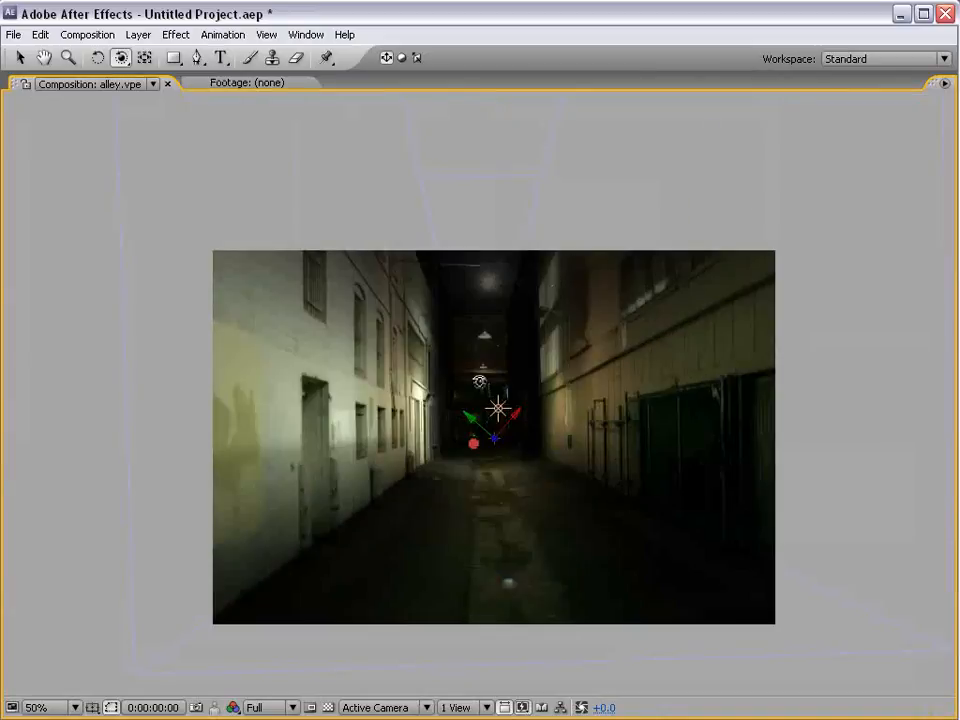
key("grave")
key("grave")
key("grave")
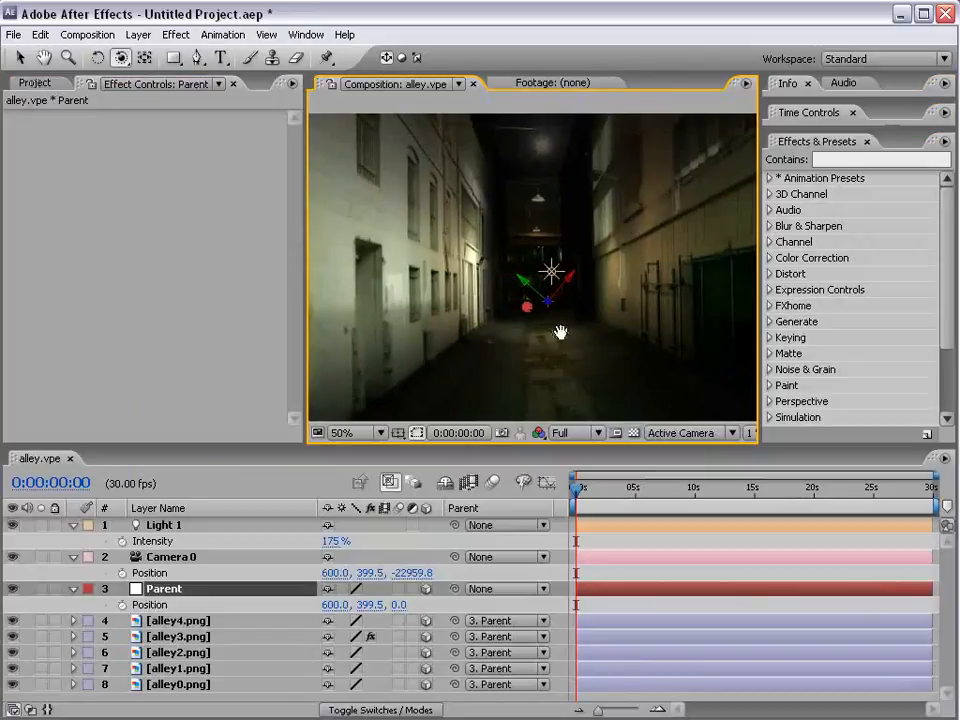
scroll(558, 326, "down", 1)
left_click_drag(555, 317, 555, 297)
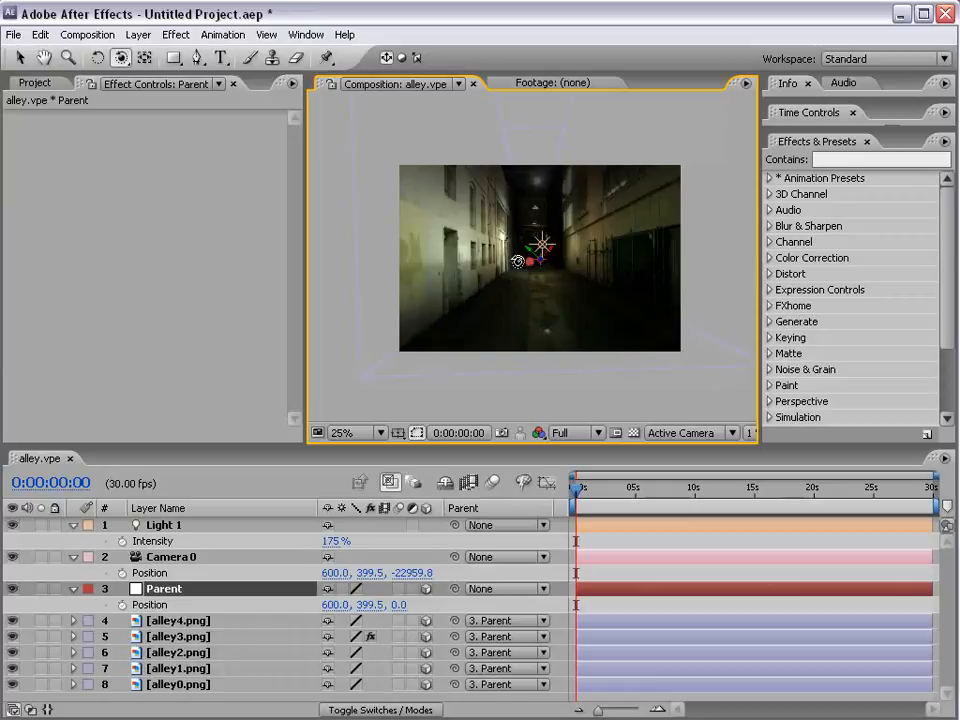
Try an Intensity of 250% on Light 1, and bring it back down to 174%
scroll(544, 364, "up", 2)
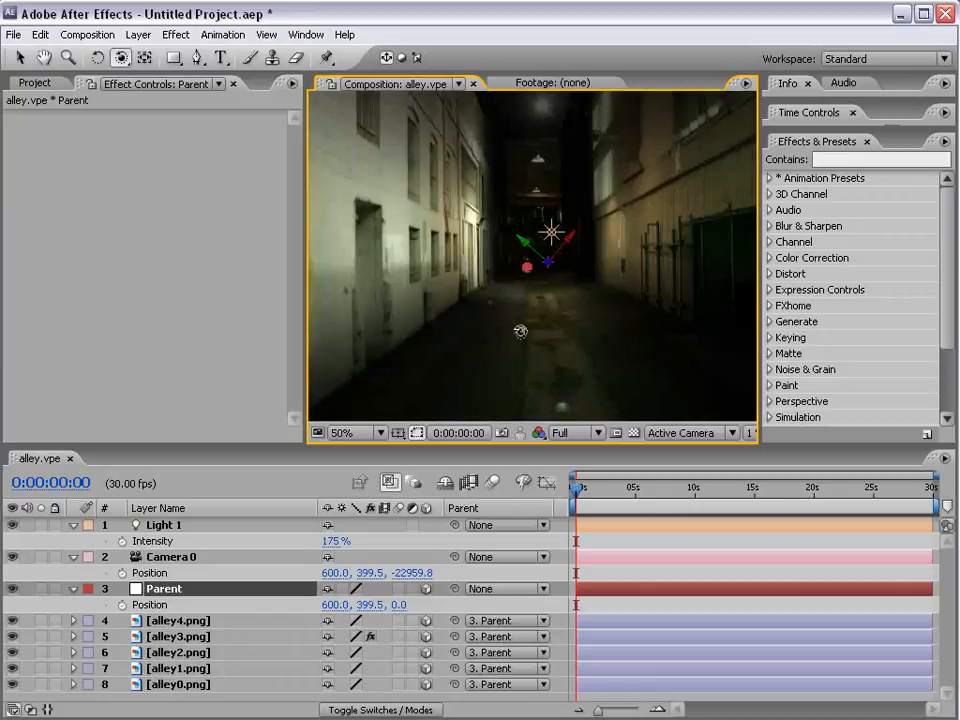
key("v")
left_click(166, 527)
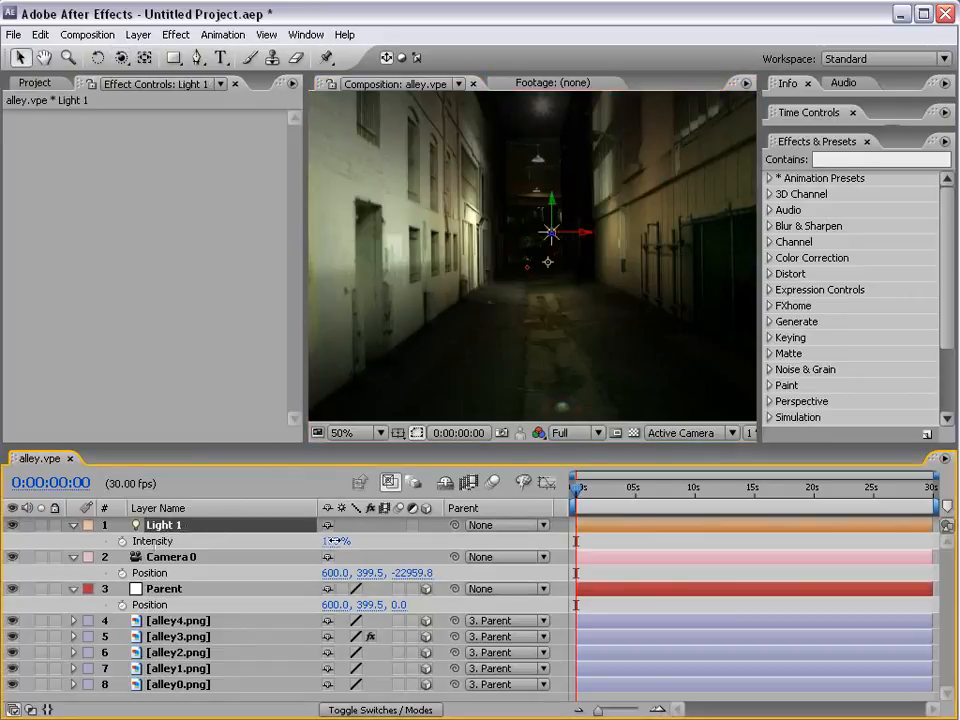
left_click_drag(335, 541, 398, 533)
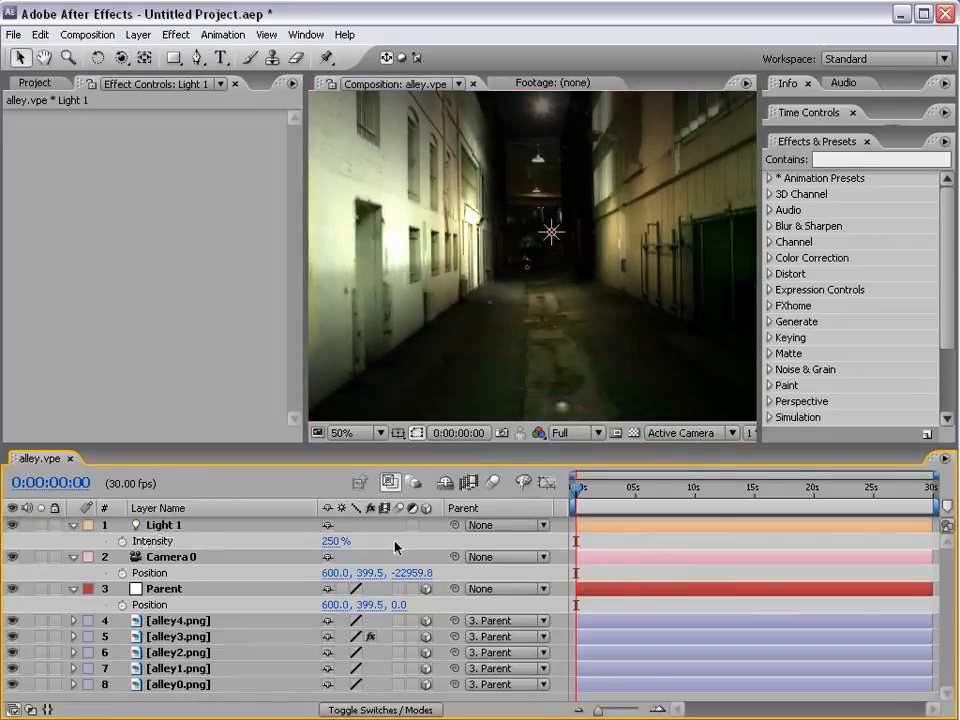
left_click_drag(335, 541, 258, 545)
scroll(447, 377, "down", 2)
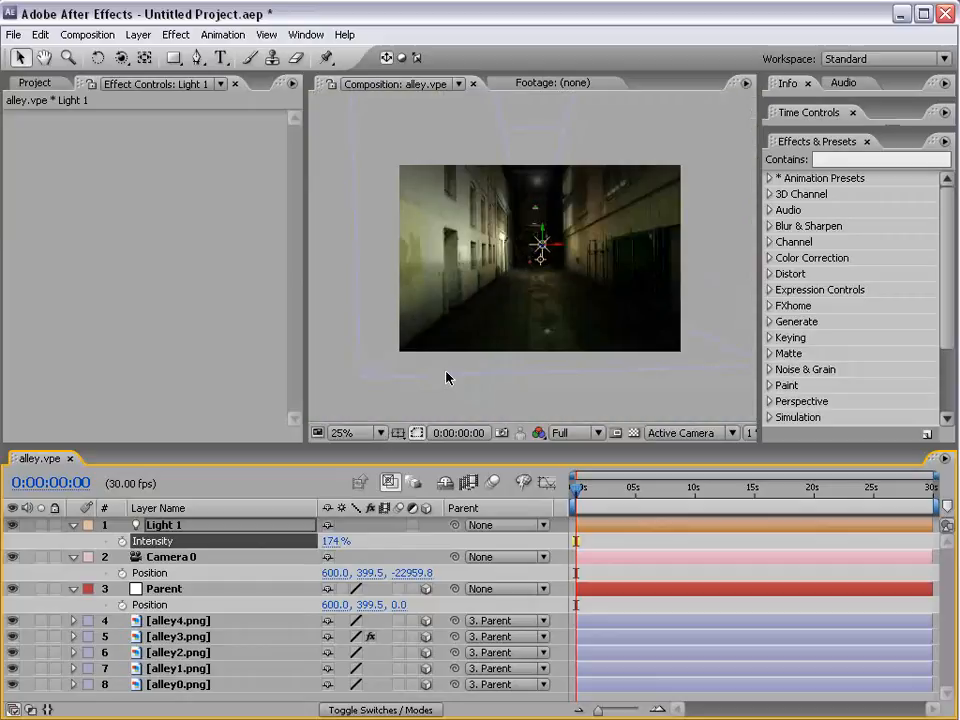